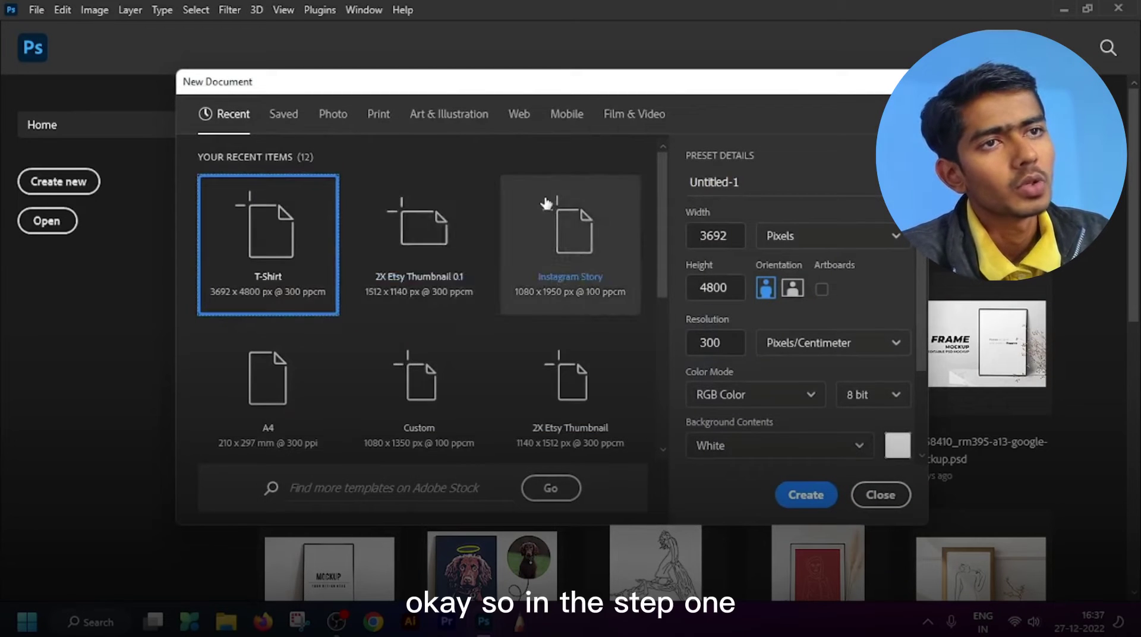
- Create an A4 document from the preset in Pixels, 2480 × 3508 at 300 ppi
{"action": "scroll", "coordinate": [570, 249], "scroll_direction": "down", "scroll_amount": 2}
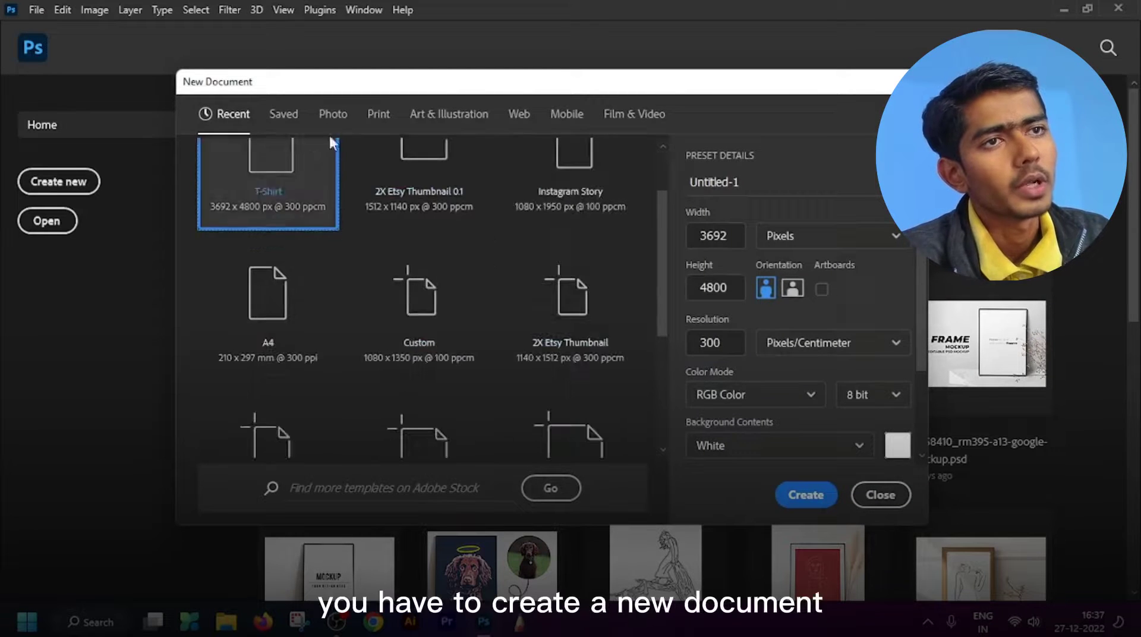
{"action": "left_click", "coordinate": [276, 315]}
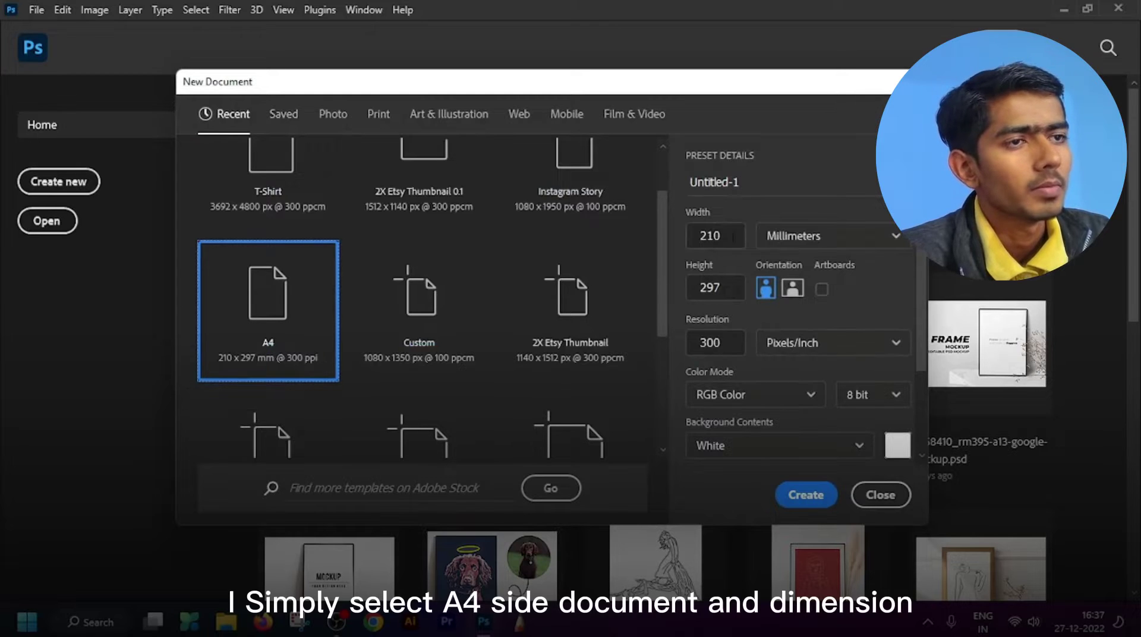
{"action": "left_click", "coordinate": [853, 235]}
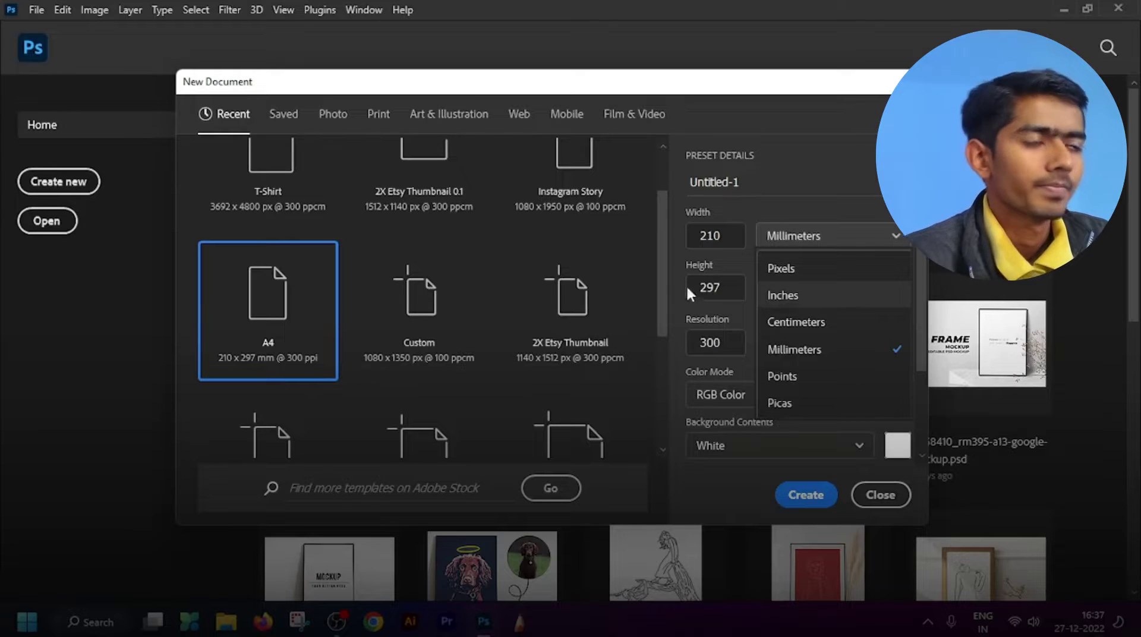
{"action": "left_click", "coordinate": [892, 266]}
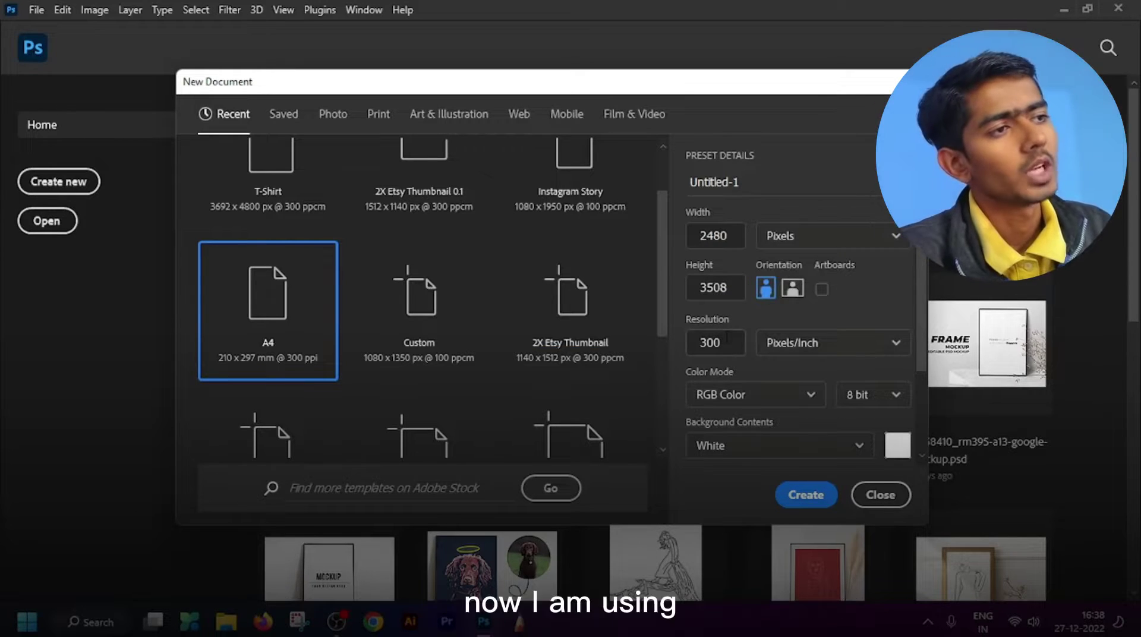
{"action": "left_click", "coordinate": [820, 238]}
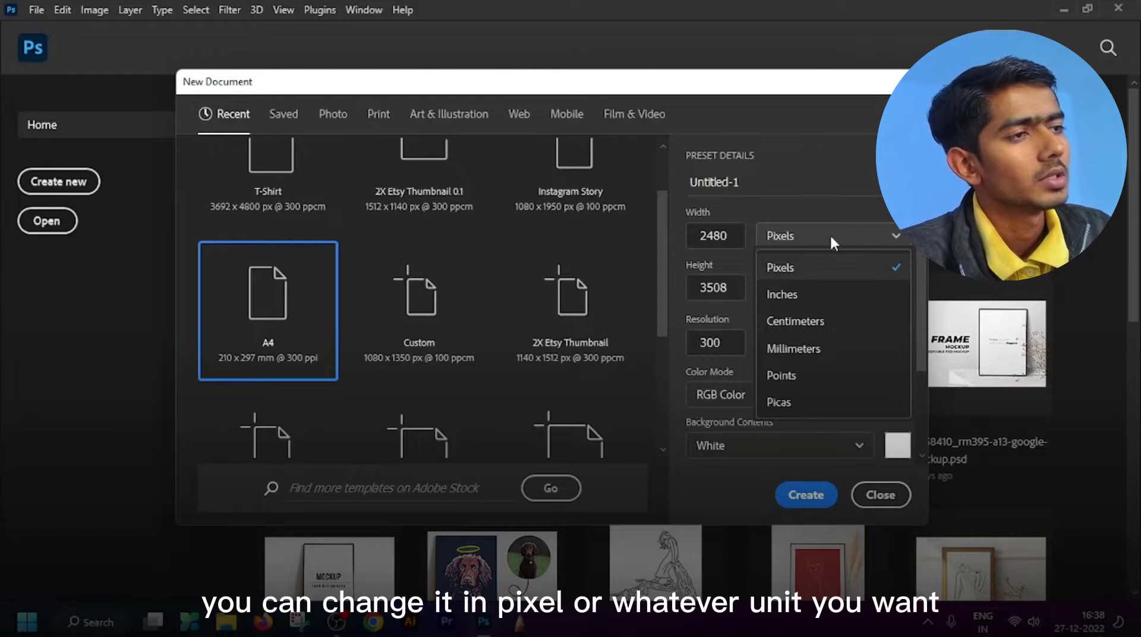
{"action": "left_click", "coordinate": [830, 236]}
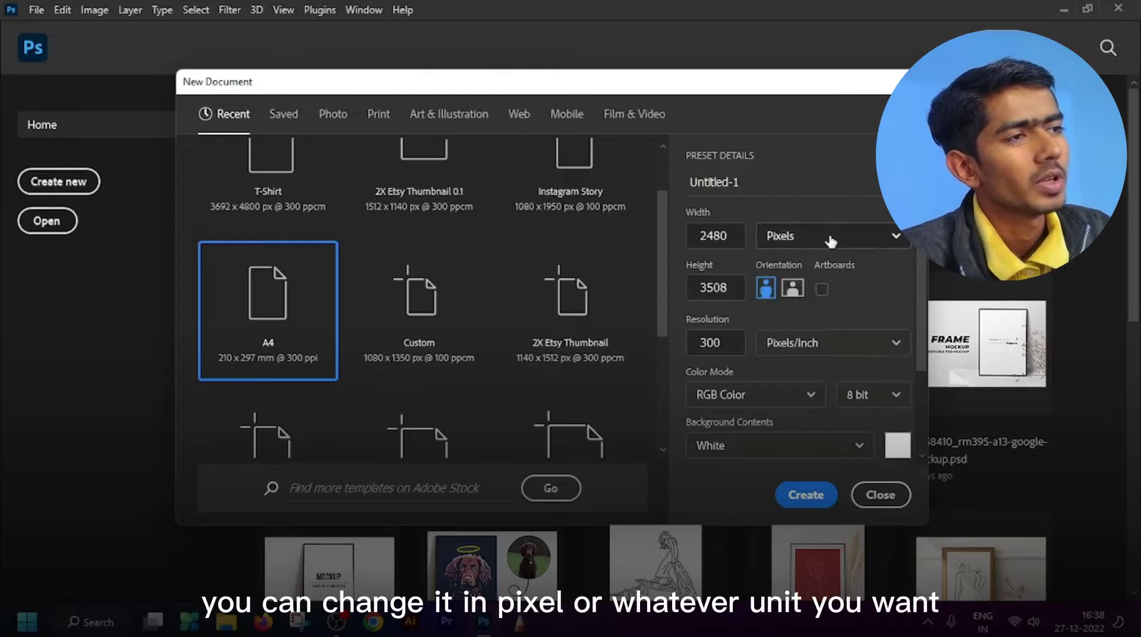
{"action": "left_click", "coordinate": [728, 344]}
{"action": "left_click", "coordinate": [729, 343]}
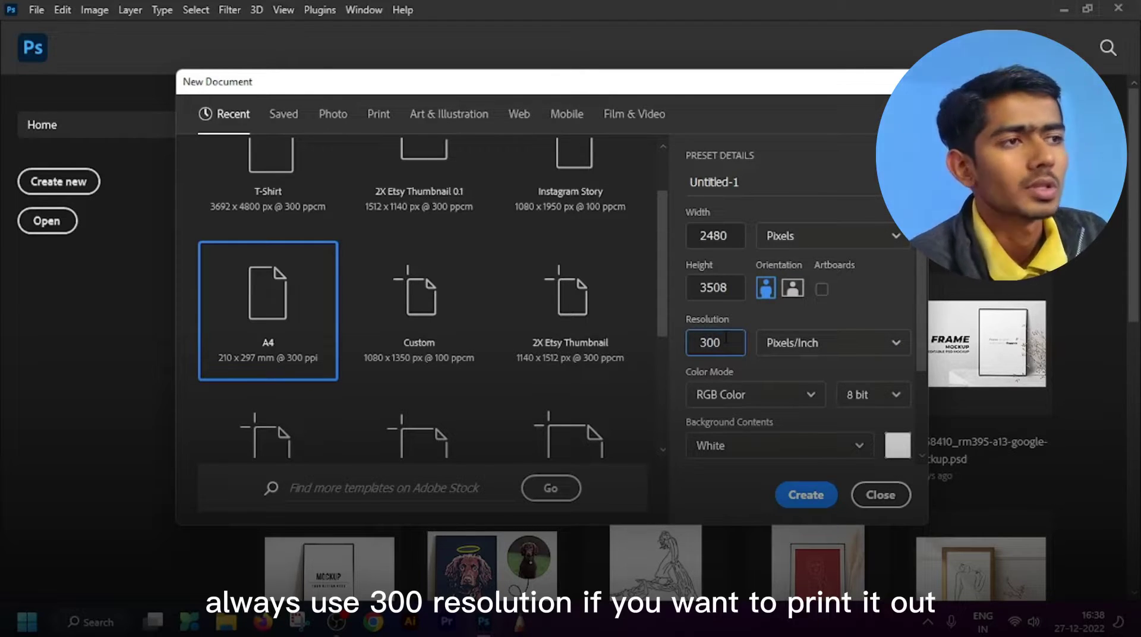
{"action": "scroll", "coordinate": [812, 315], "scroll_direction": "down", "scroll_amount": 2}
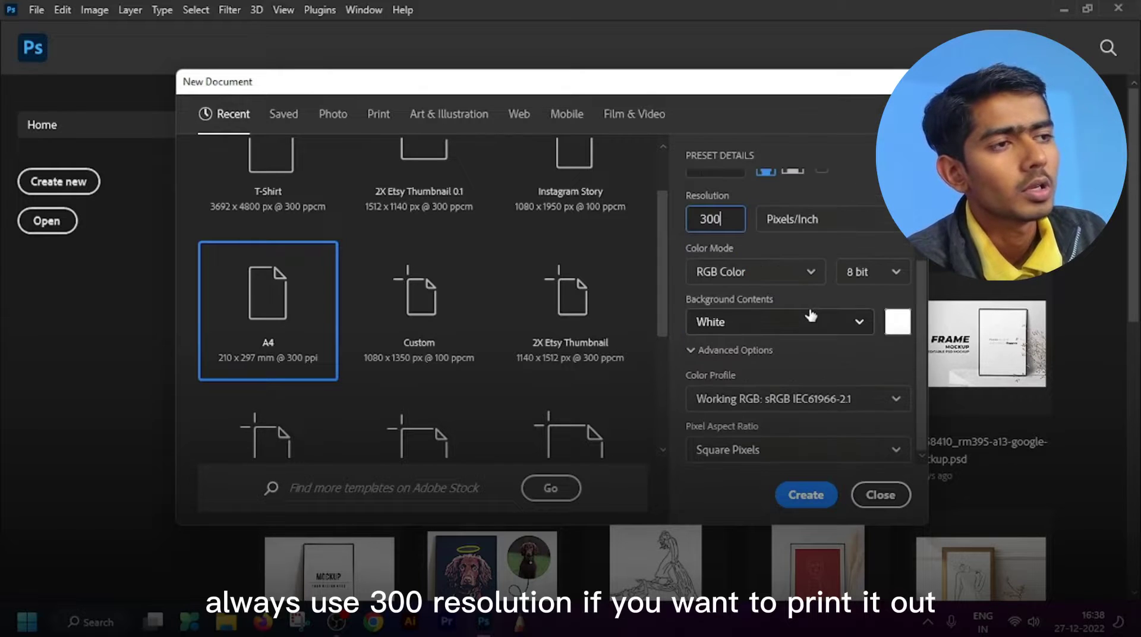
{"action": "left_click", "coordinate": [806, 494]}
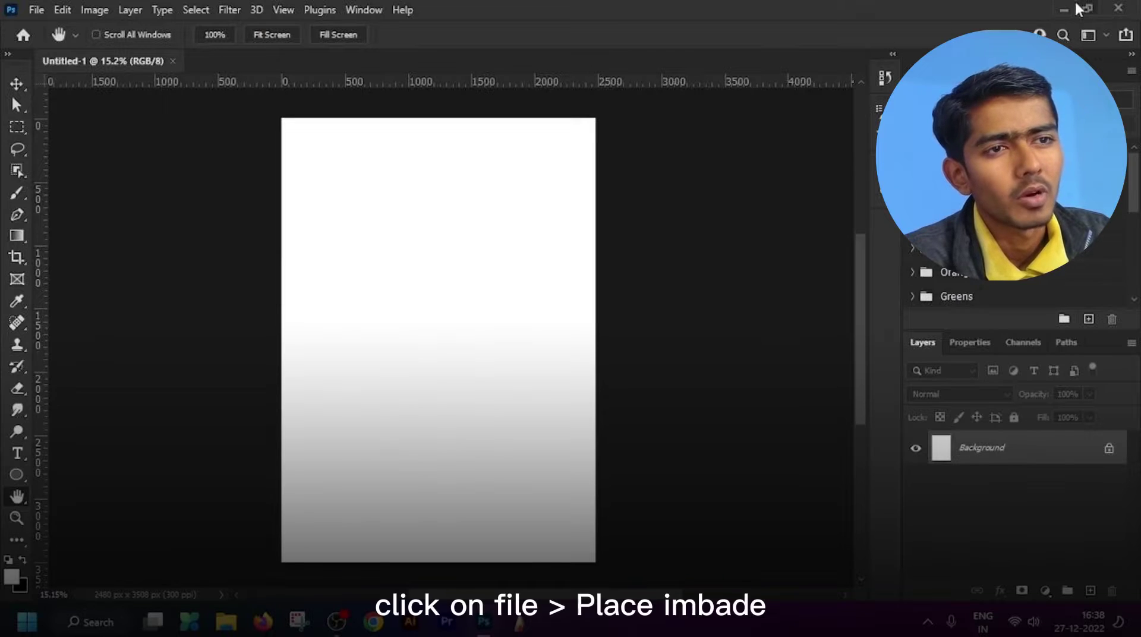
- Place the dog jpg from the raw folder into the A4 canvas as an embedded layer
{"action": "left_click", "coordinate": [35, 10]}
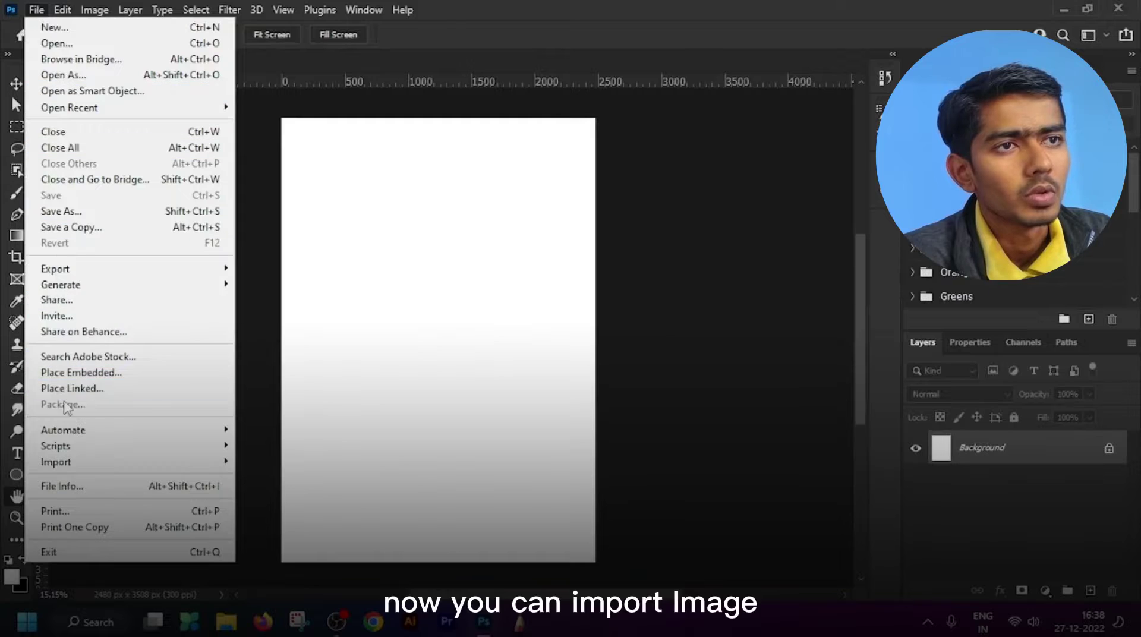
{"action": "left_click", "coordinate": [91, 373]}
{"action": "double_click", "coordinate": [163, 266]}
{"action": "left_click", "coordinate": [193, 157]}
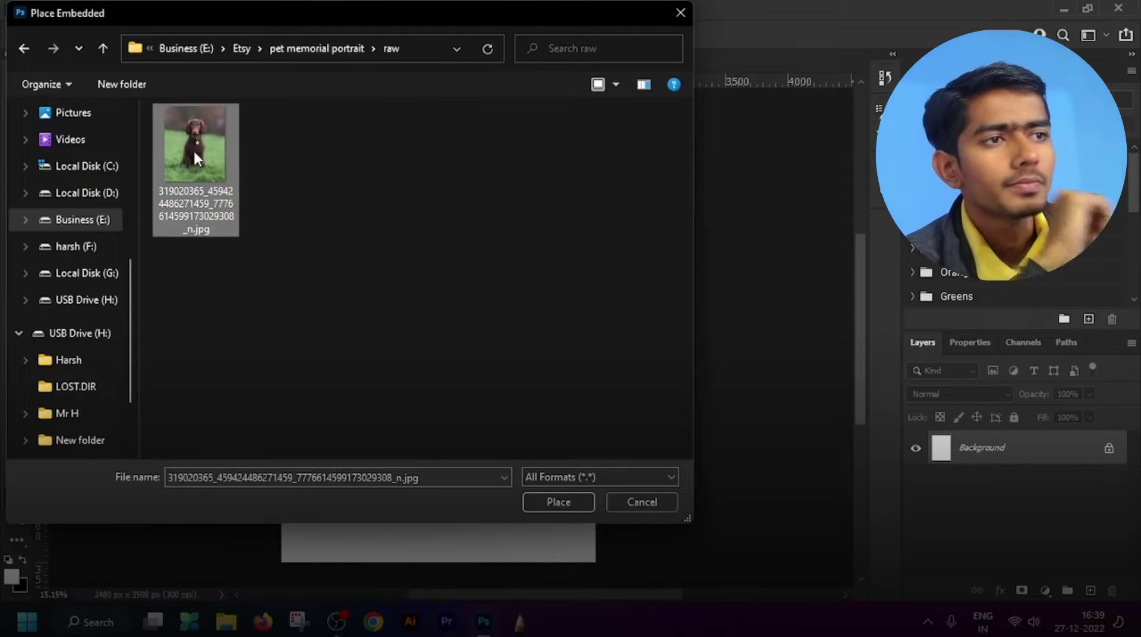
{"action": "left_click", "coordinate": [535, 501]}
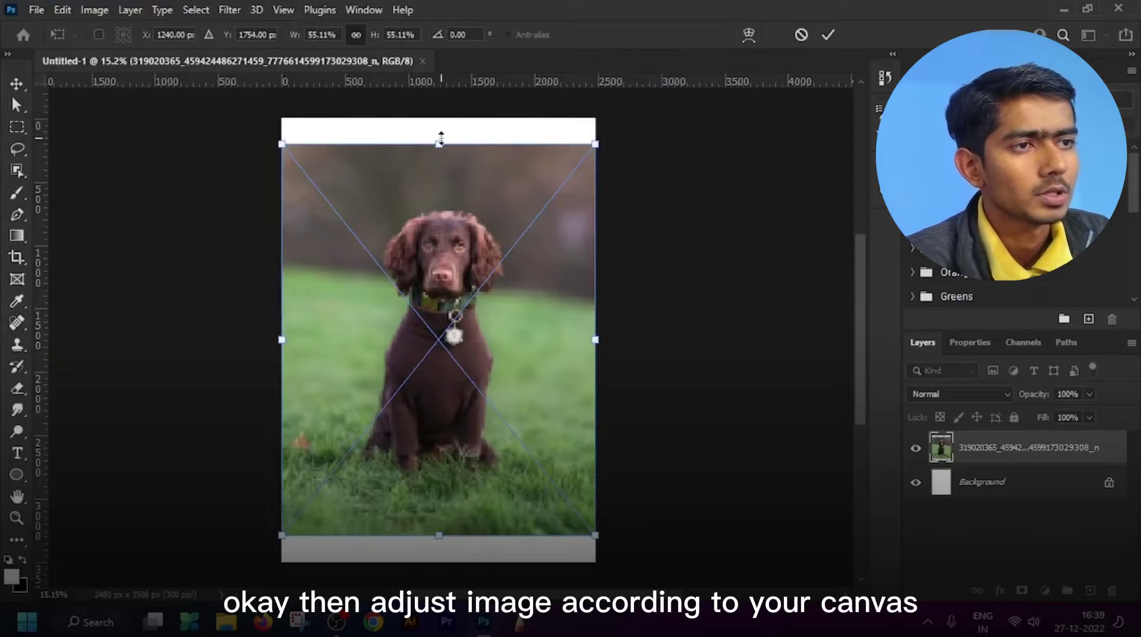
- Enlarge the dog photo to 81.05%, position it over the page, and commit the transform
{"action": "left_click_drag", "start_coordinate": [441, 137], "coordinate": [448, 81]}
{"action": "scroll", "coordinate": [456, 189], "scroll_direction": "down", "scroll_amount": 3}
{"action": "left_click_drag", "start_coordinate": [448, 386], "coordinate": [448, 461]}
{"action": "left_click_drag", "start_coordinate": [471, 321], "coordinate": [476, 379]}
{"action": "scroll", "coordinate": [451, 337], "scroll_direction": "up", "scroll_amount": 2}
{"action": "scroll", "coordinate": [456, 259], "scroll_direction": "down", "scroll_amount": 1}
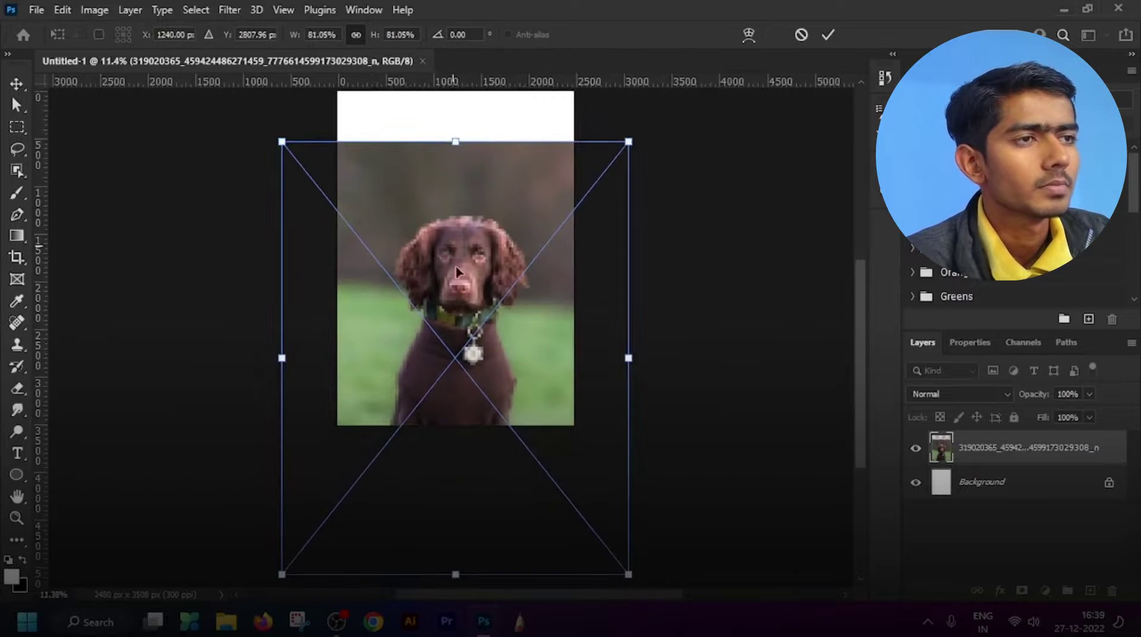
{"action": "left_click_drag", "start_coordinate": [475, 317], "coordinate": [469, 306]}
{"action": "left_click", "coordinate": [829, 35]}
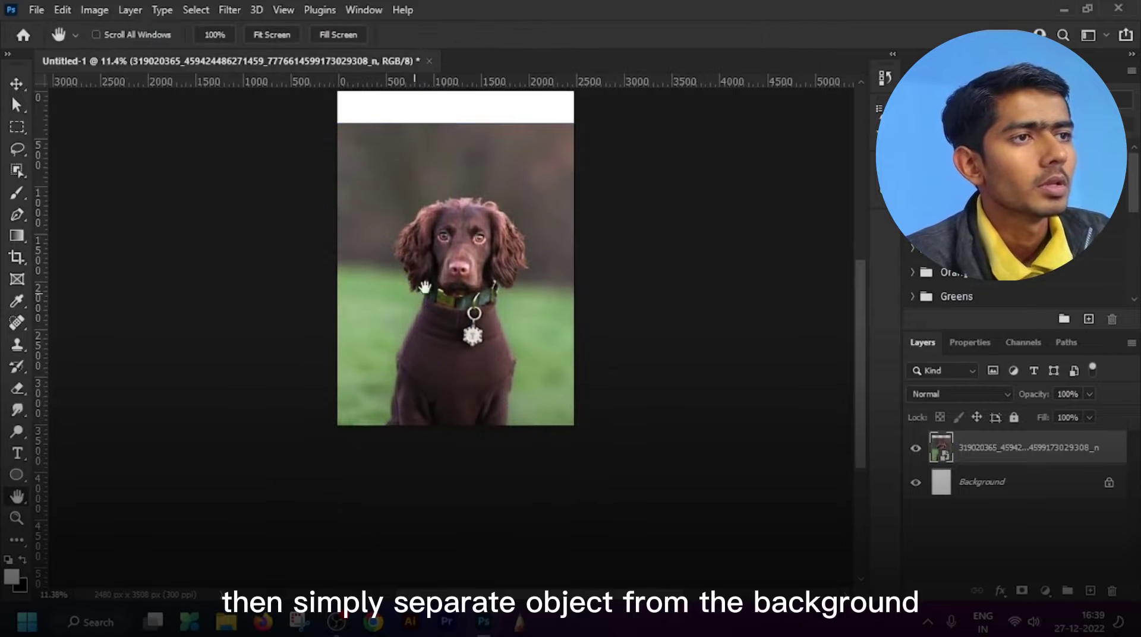
{"action": "scroll", "coordinate": [442, 282], "scroll_direction": "up", "scroll_amount": 1}
{"action": "scroll", "coordinate": [471, 270], "scroll_direction": "down", "scroll_amount": 2}
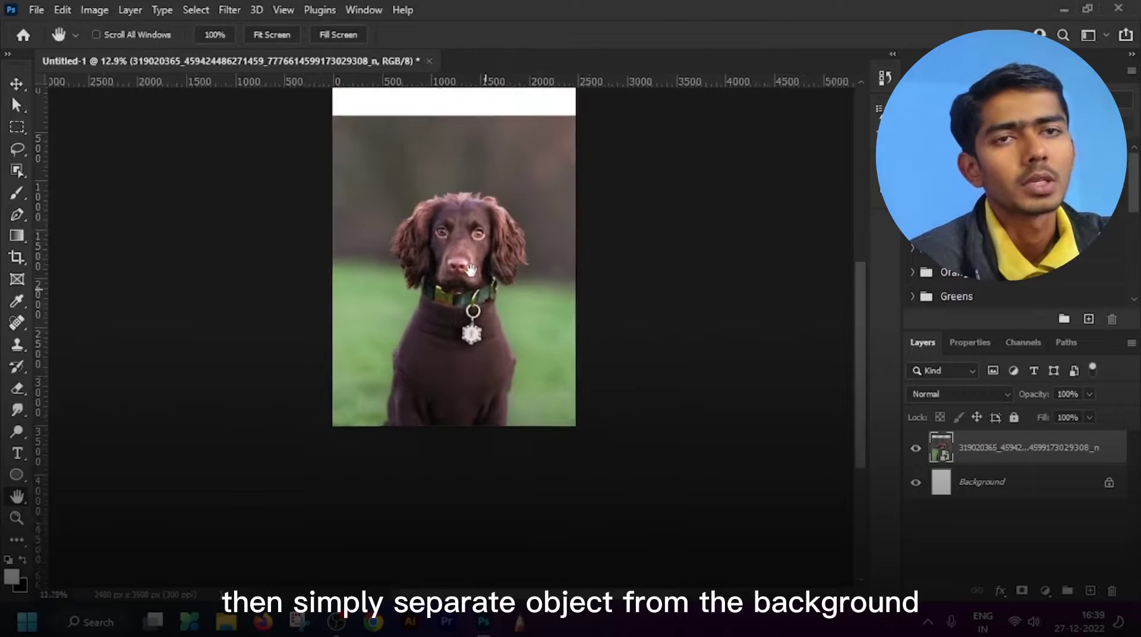
{"action": "scroll", "coordinate": [469, 250], "scroll_direction": "up", "scroll_amount": 3}
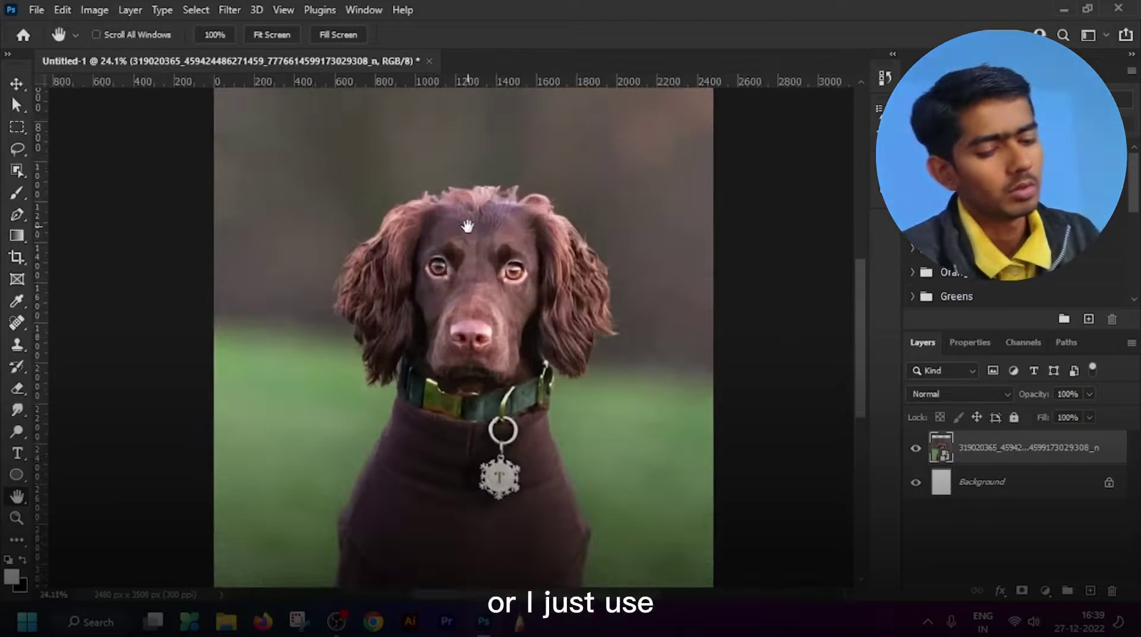
{"action": "scroll", "coordinate": [467, 226], "scroll_direction": "down", "scroll_amount": 2}
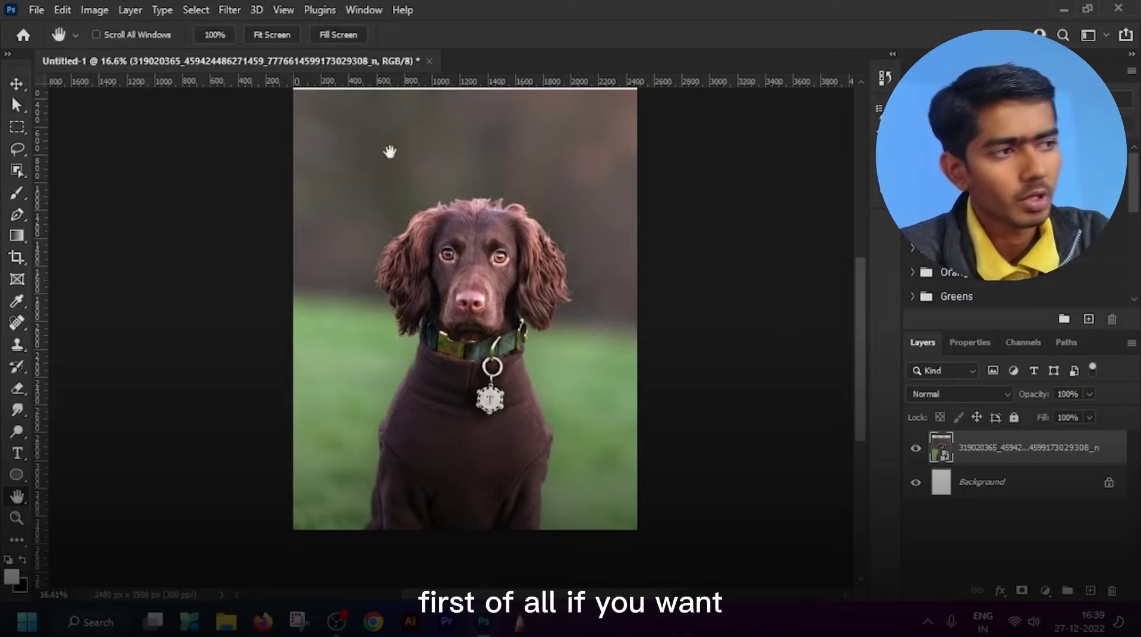
- Give the dog photo layer the new name 'h' in the Layers panel
{"action": "double_click", "coordinate": [1009, 447]}
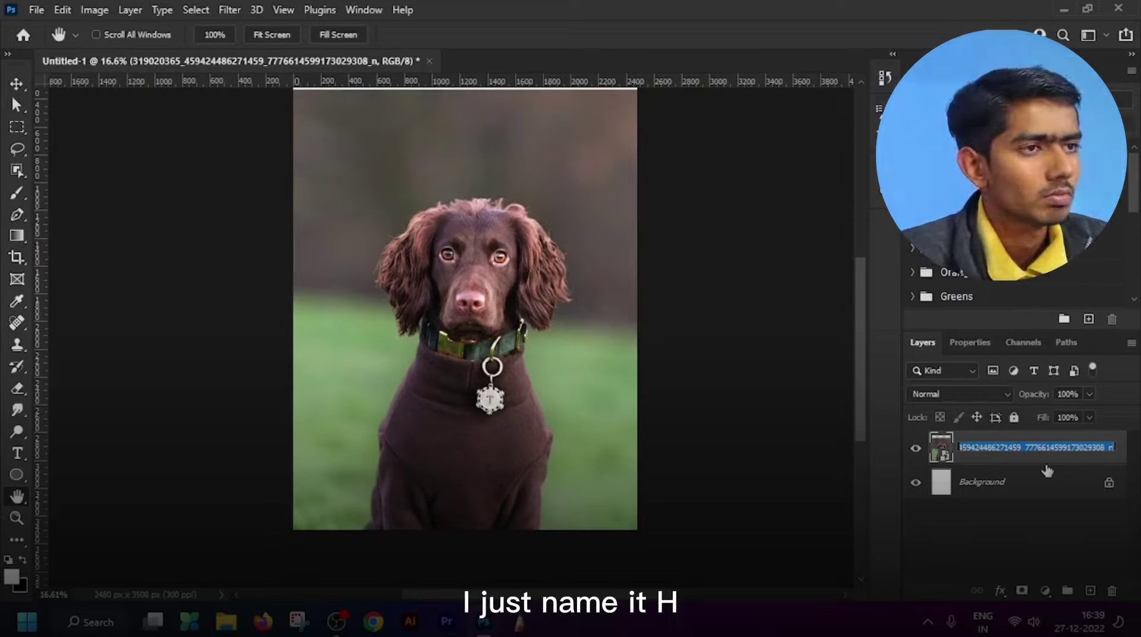
{"action": "type", "text": "h"}
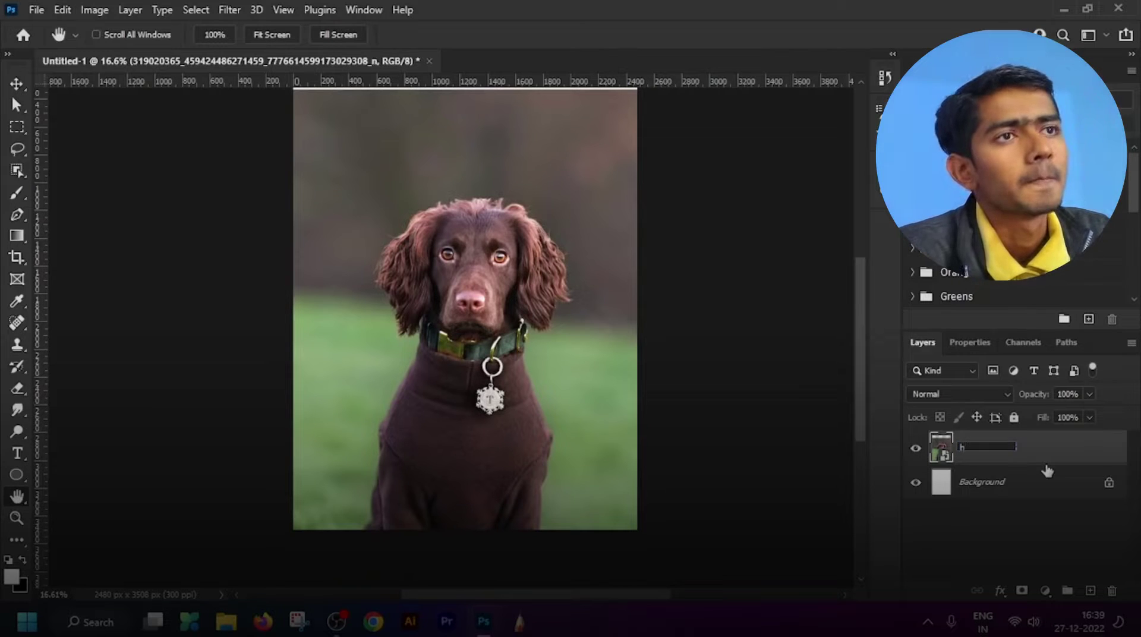
{"action": "key", "text": "Return"}
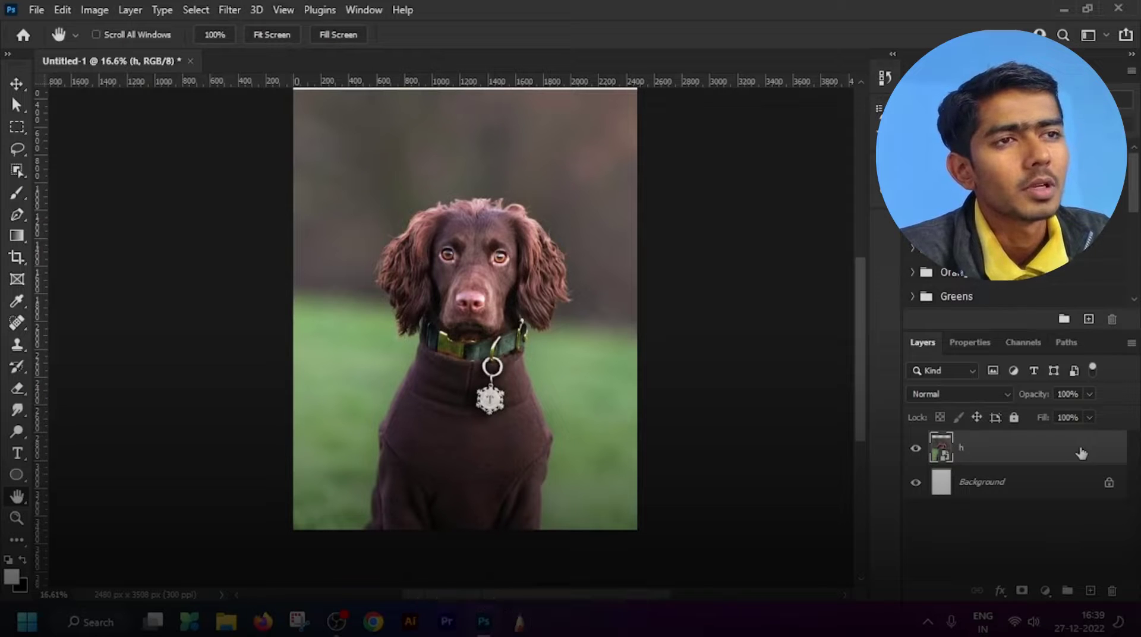
- Select the dog with Select > Subject and add a layer mask to hide the backdrop
{"action": "left_click", "coordinate": [198, 9]}
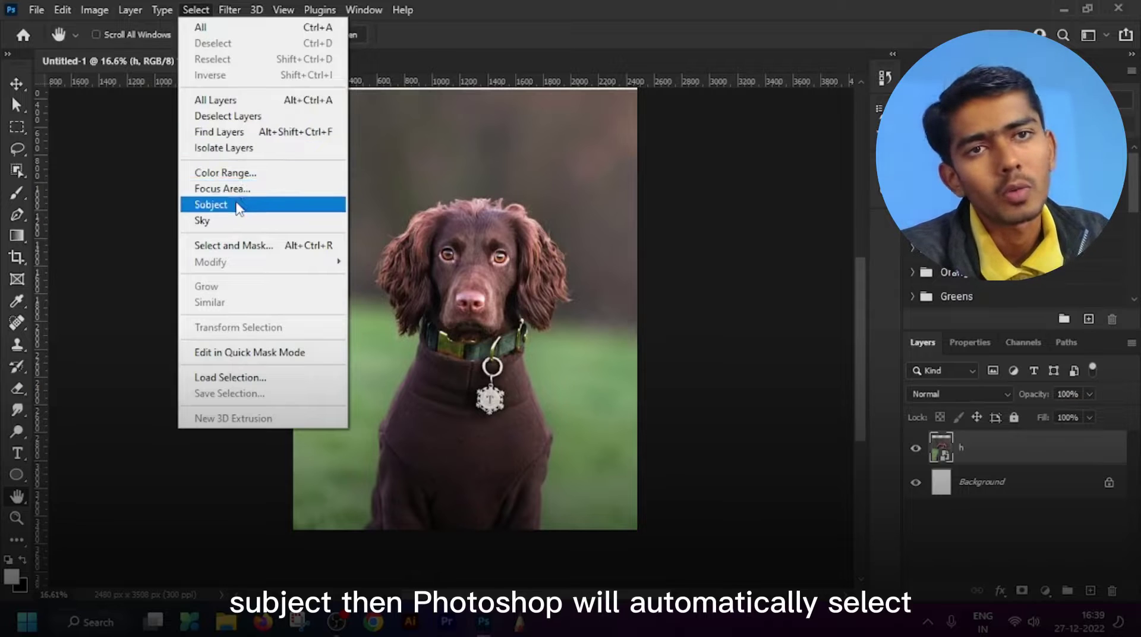
{"action": "left_click", "coordinate": [239, 207]}
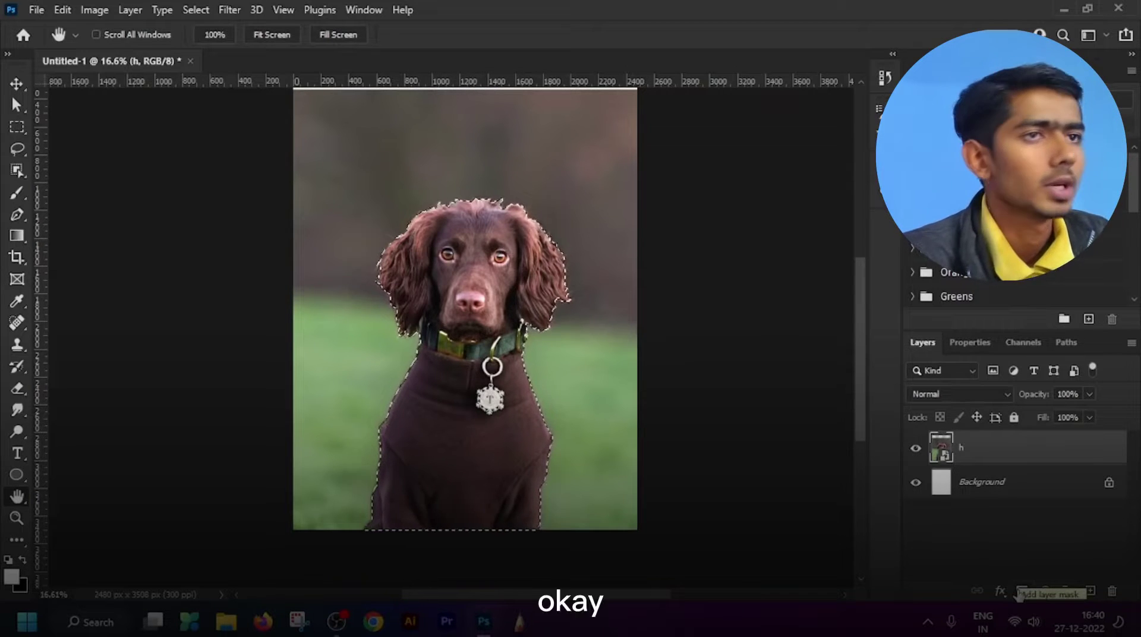
{"action": "left_click", "coordinate": [1020, 592]}
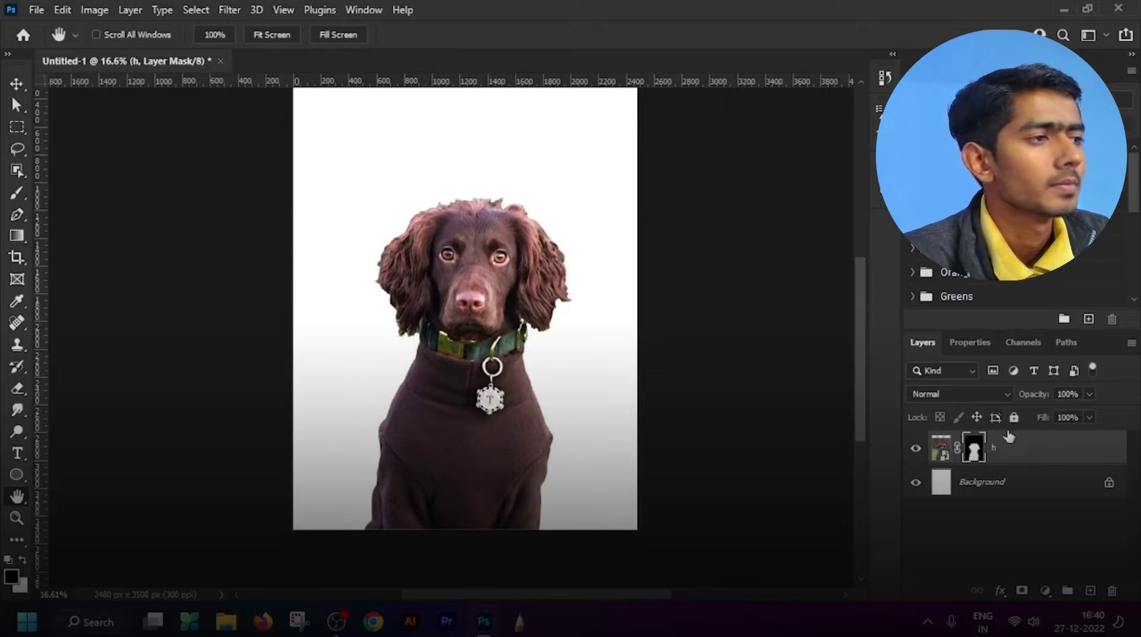
{"action": "left_click", "coordinate": [16, 126]}
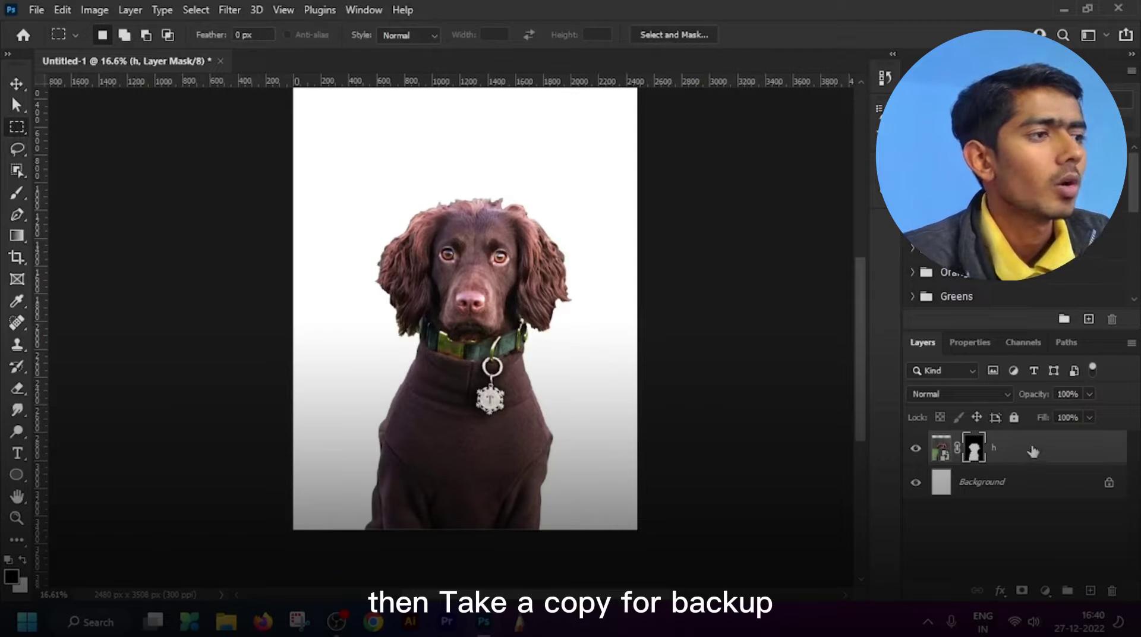
- Duplicate layer h into 'h copy' and convert the copy to a smart object
{"action": "key", "text": "ctrl+2"}
{"action": "left_click_drag", "start_coordinate": [1035, 452], "coordinate": [1090, 591]}
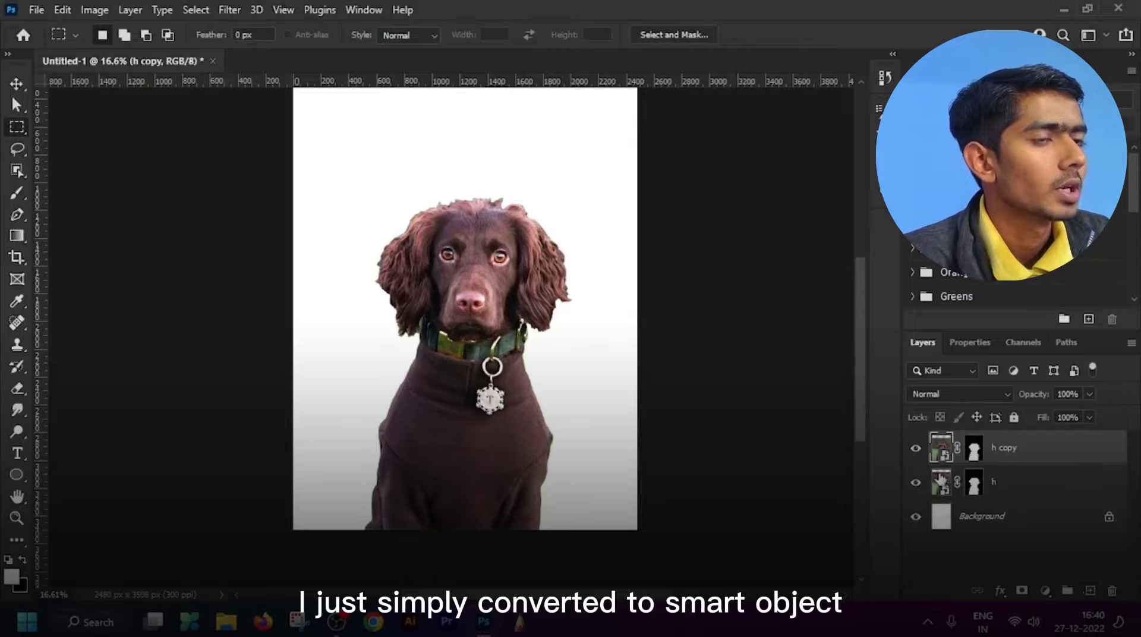
{"action": "right_click", "coordinate": [1039, 459]}
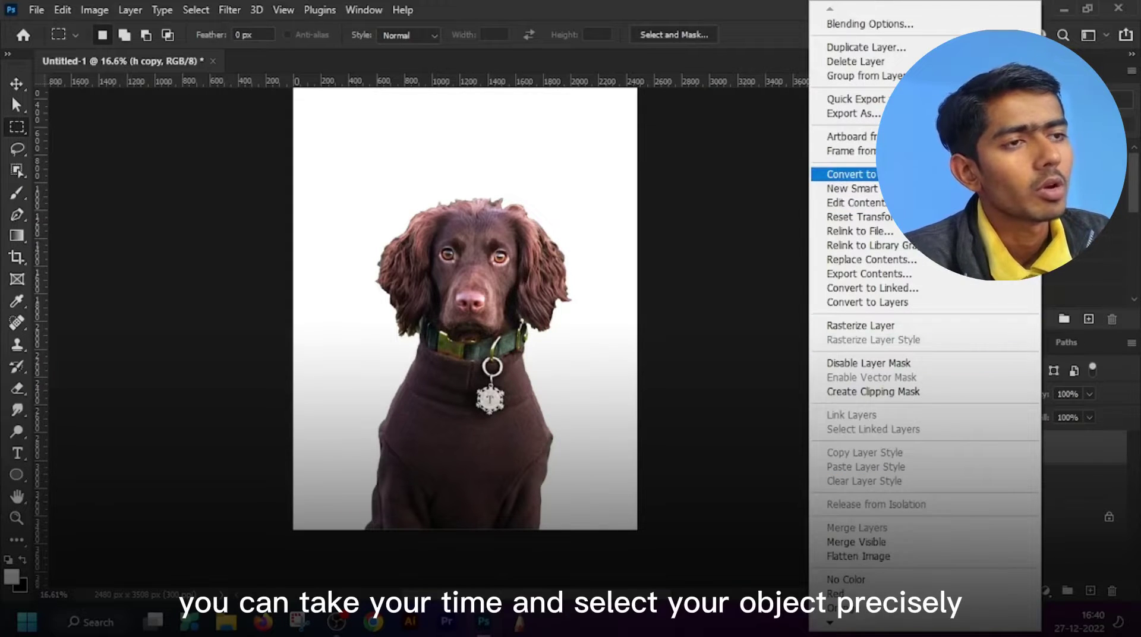
{"action": "left_click", "coordinate": [856, 175]}
- Zoom in and out on the canvas to inspect the cut-out dog
{"action": "scroll", "coordinate": [409, 257], "scroll_direction": "up", "scroll_amount": 3}
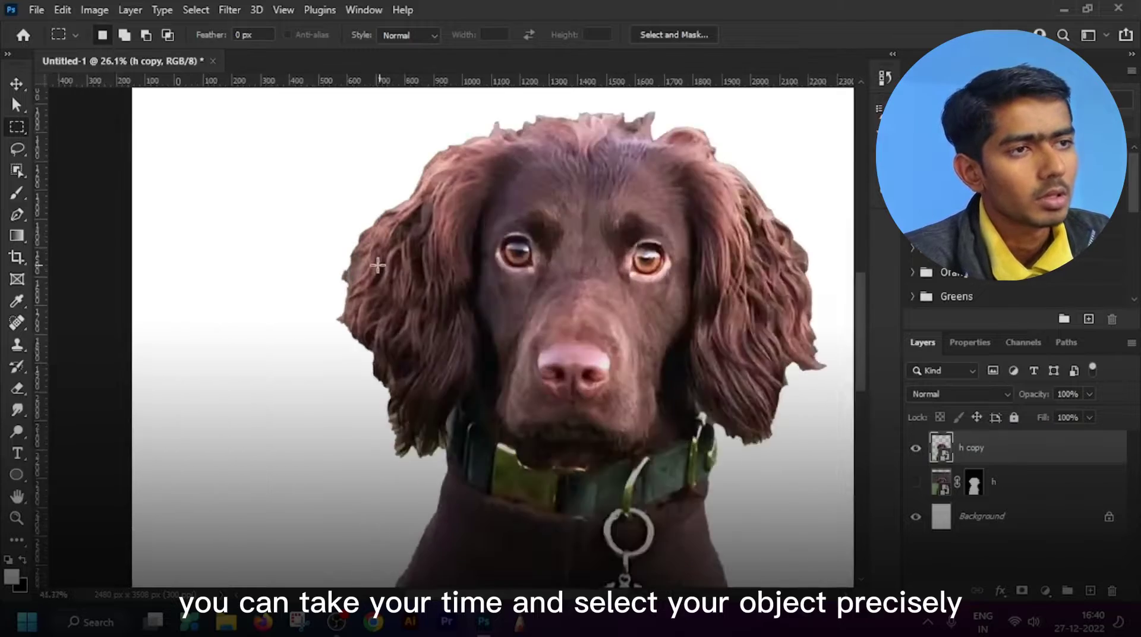
{"action": "scroll", "coordinate": [379, 266], "scroll_direction": "up", "scroll_amount": 10}
{"action": "scroll", "coordinate": [375, 293], "scroll_direction": "down", "scroll_amount": 5}
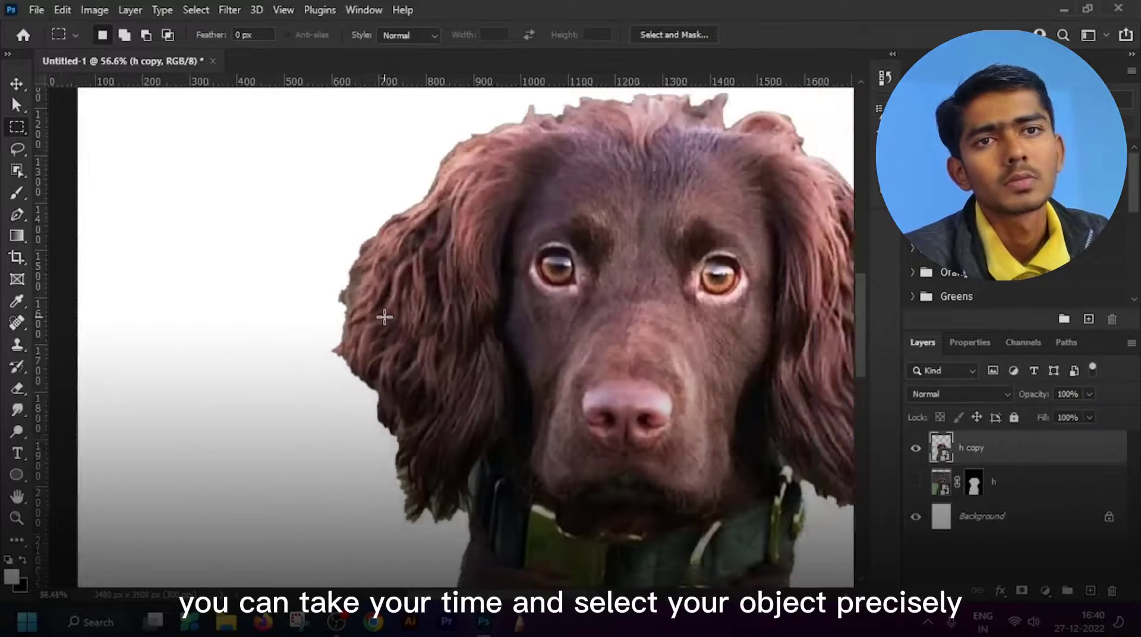
{"action": "scroll", "coordinate": [385, 317], "scroll_direction": "down", "scroll_amount": 6}
{"action": "scroll", "coordinate": [416, 361], "scroll_direction": "up", "scroll_amount": 6}
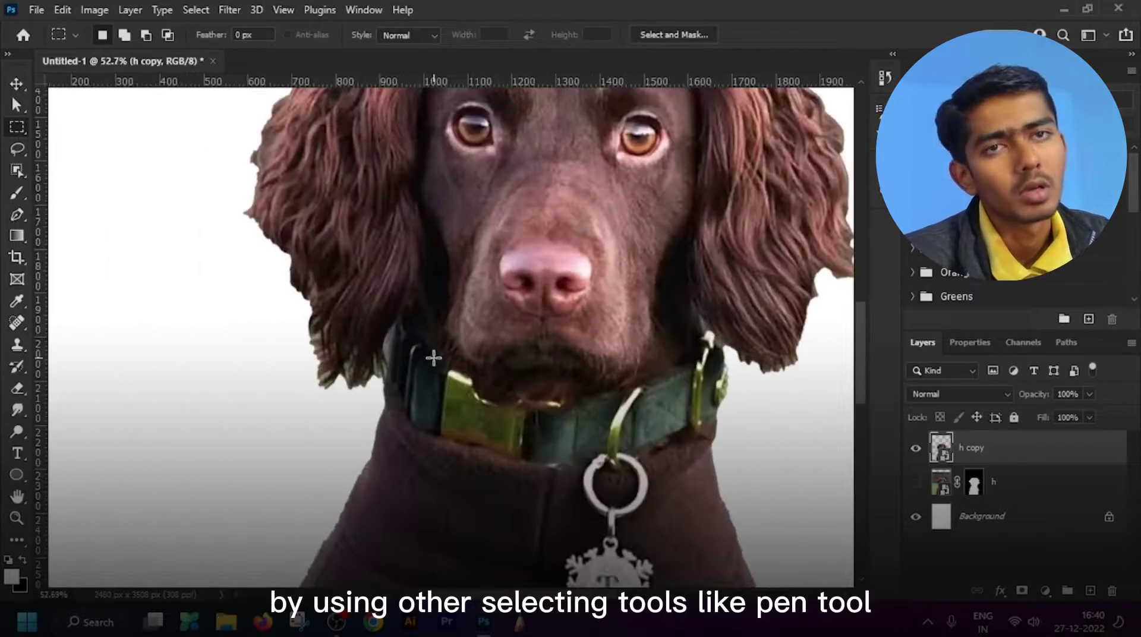
{"action": "scroll", "coordinate": [434, 357], "scroll_direction": "up", "scroll_amount": 4}
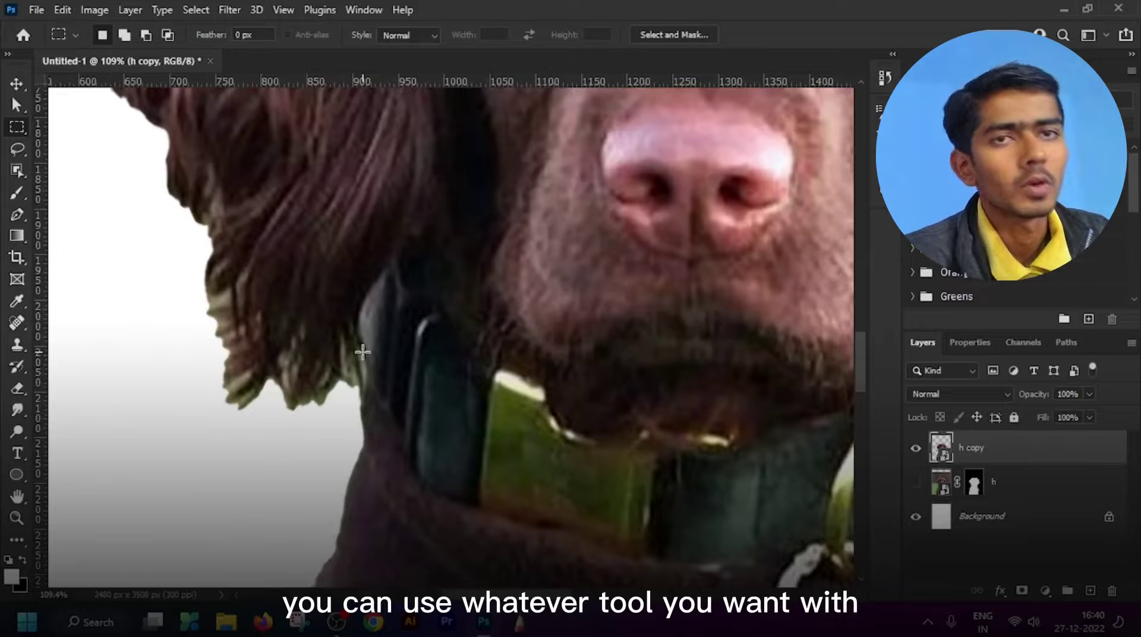
{"action": "scroll", "coordinate": [363, 352], "scroll_direction": "down", "scroll_amount": 6}
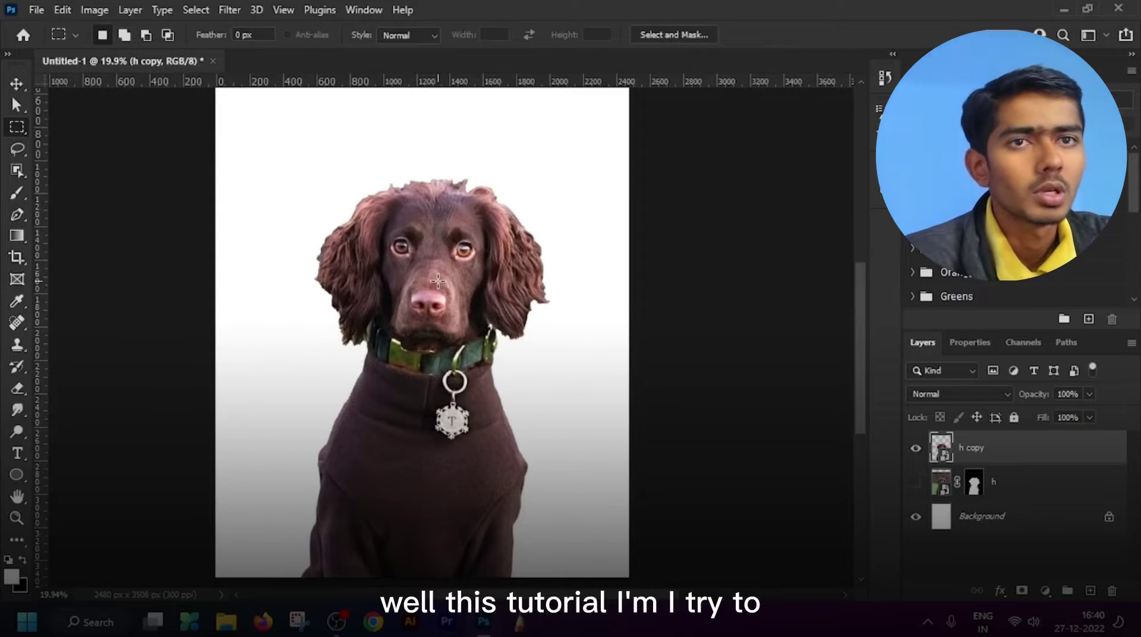
{"action": "scroll", "coordinate": [498, 345], "scroll_direction": "down", "scroll_amount": 3}
{"action": "scroll", "coordinate": [377, 323], "scroll_direction": "up", "scroll_amount": 3}
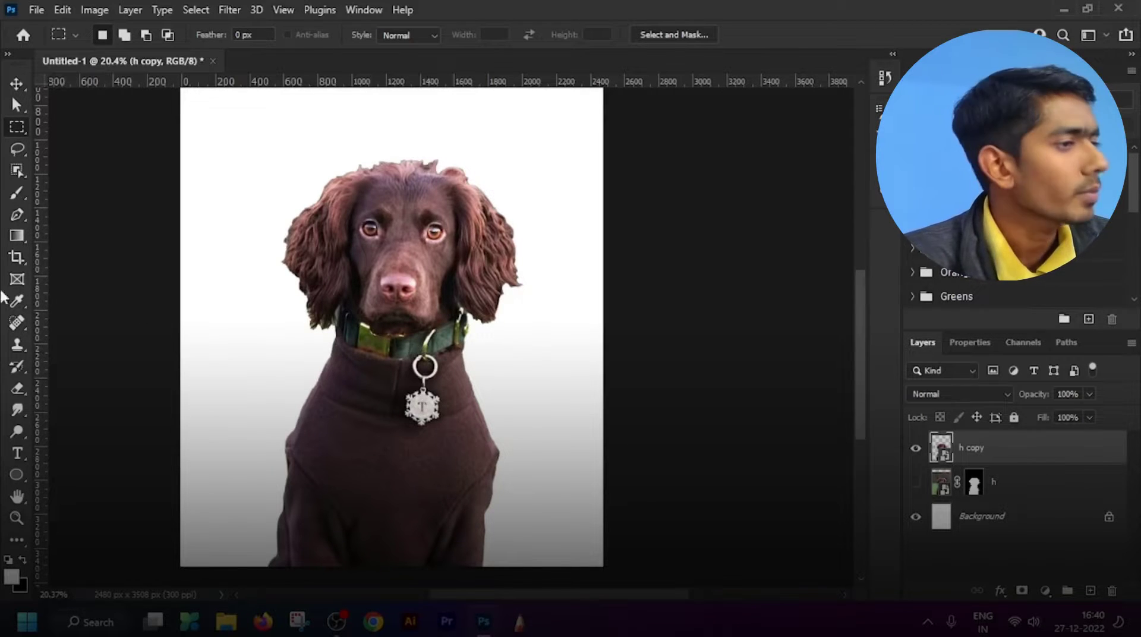
{"action": "scroll", "coordinate": [412, 264], "scroll_direction": "up", "scroll_amount": 3}
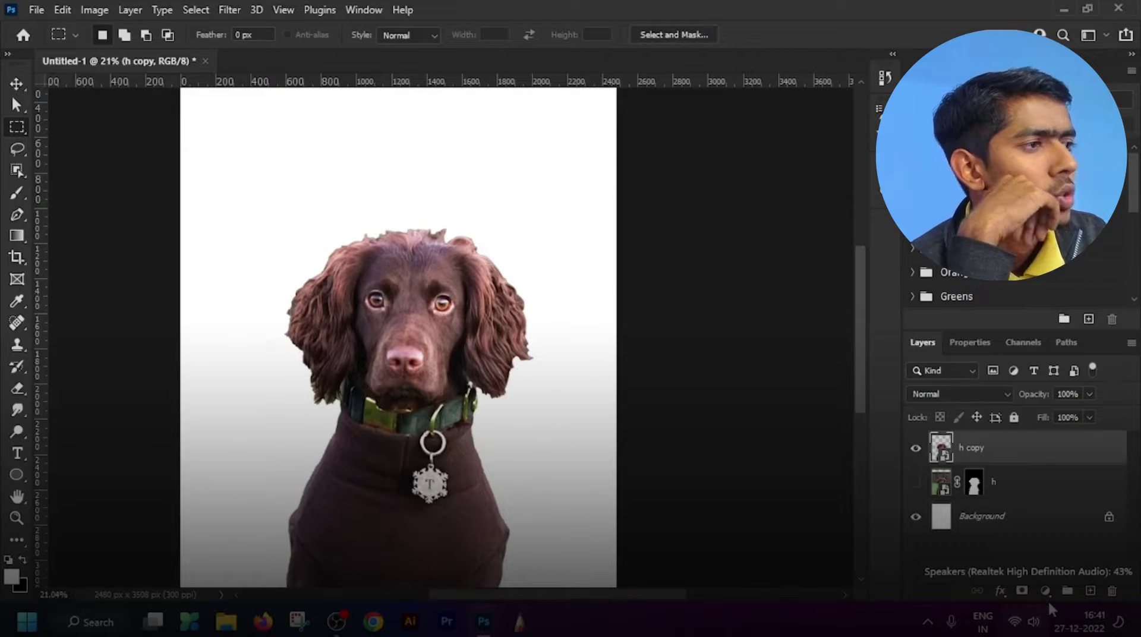
- Add a Hue/Saturation adjustment layer with Saturation at -100 to desaturate the dog
{"action": "left_click", "coordinate": [1046, 593]}
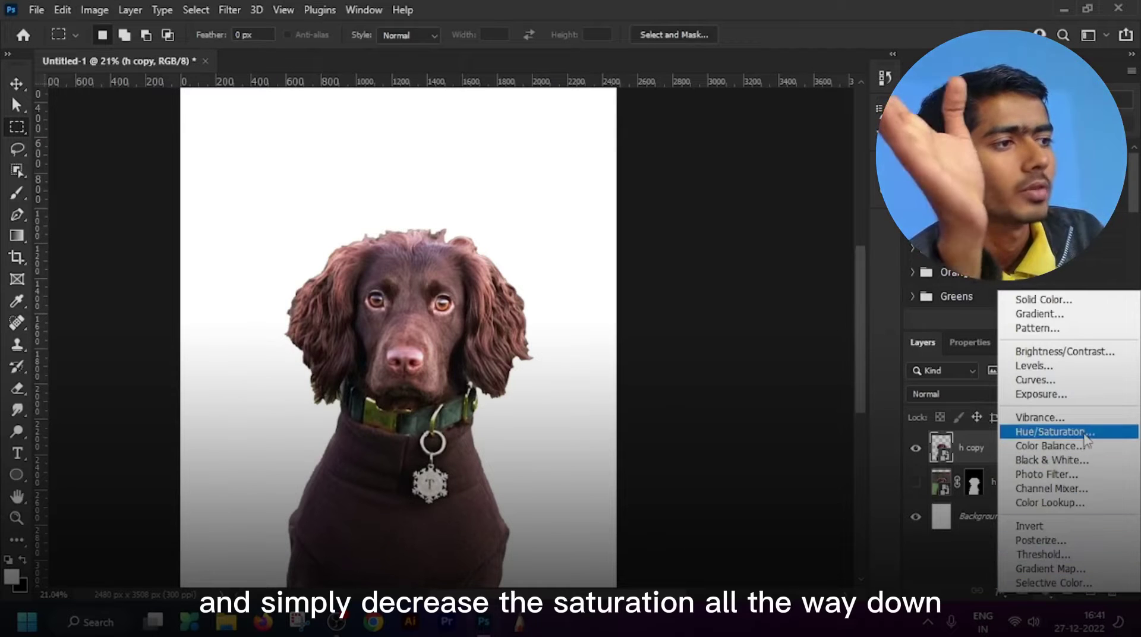
{"action": "left_click", "coordinate": [1086, 432]}
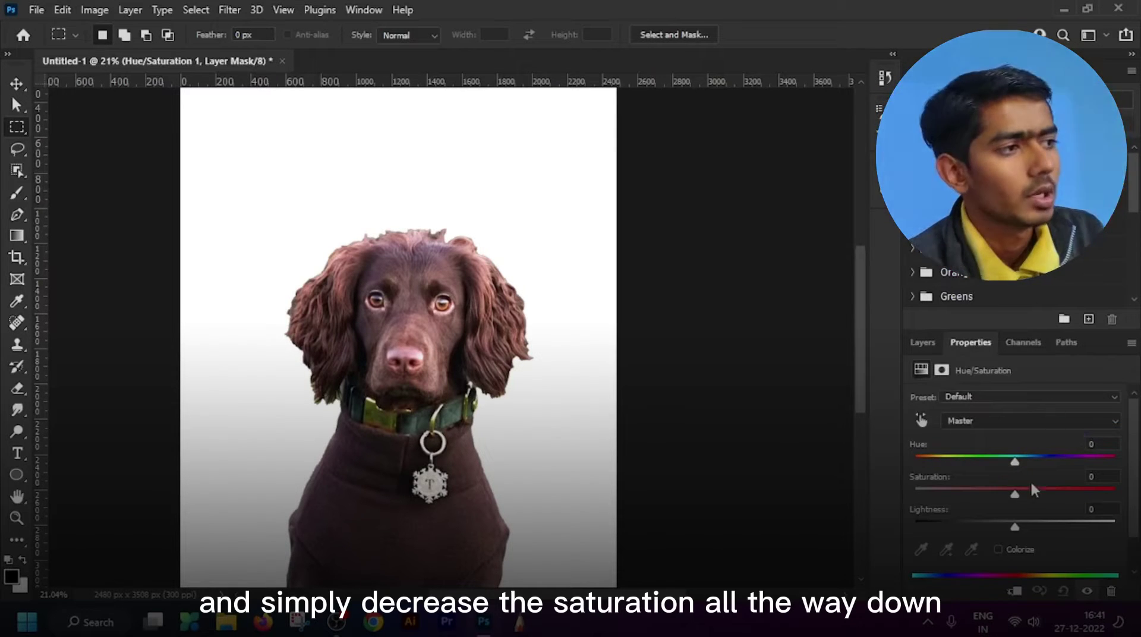
{"action": "left_click_drag", "start_coordinate": [1016, 495], "coordinate": [854, 525]}
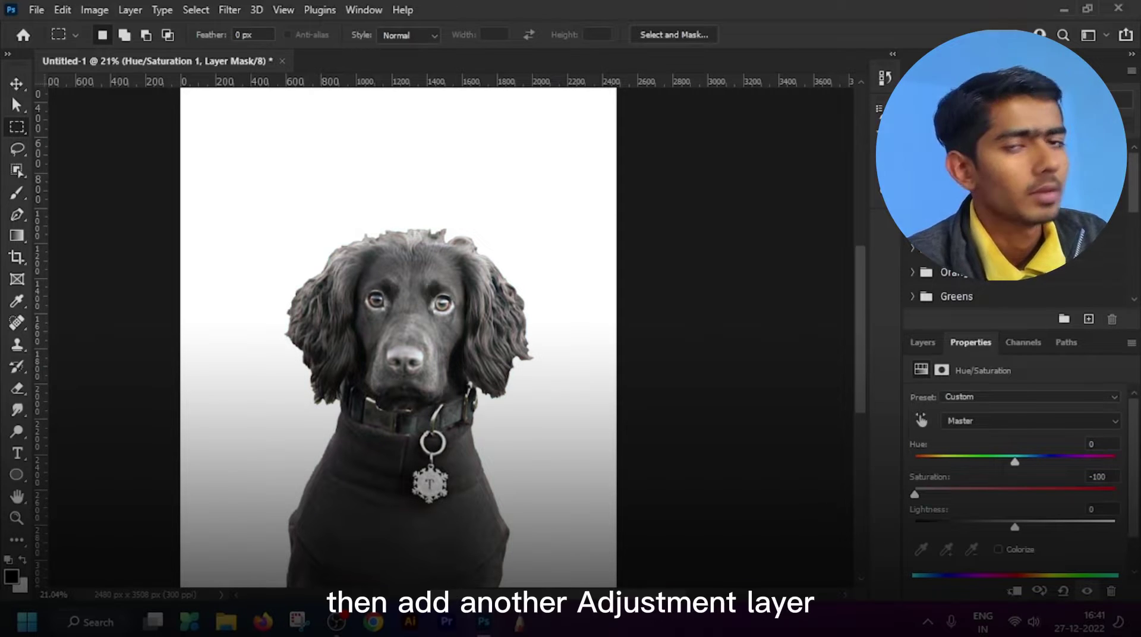
{"action": "left_click", "coordinate": [924, 342]}
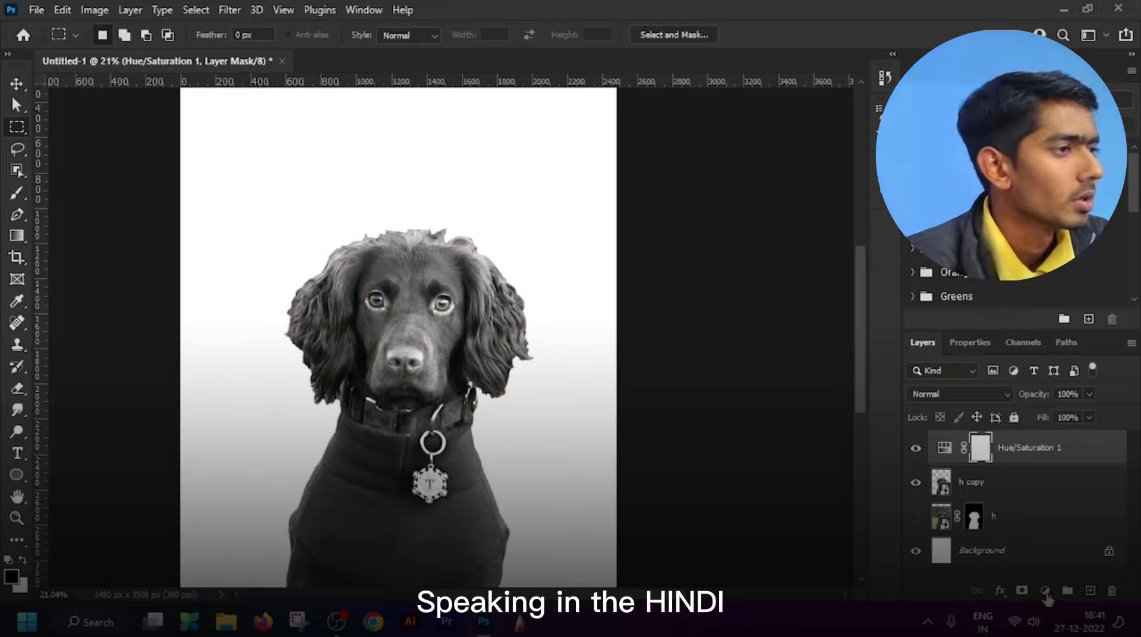
{"action": "left_click", "coordinate": [1045, 591]}
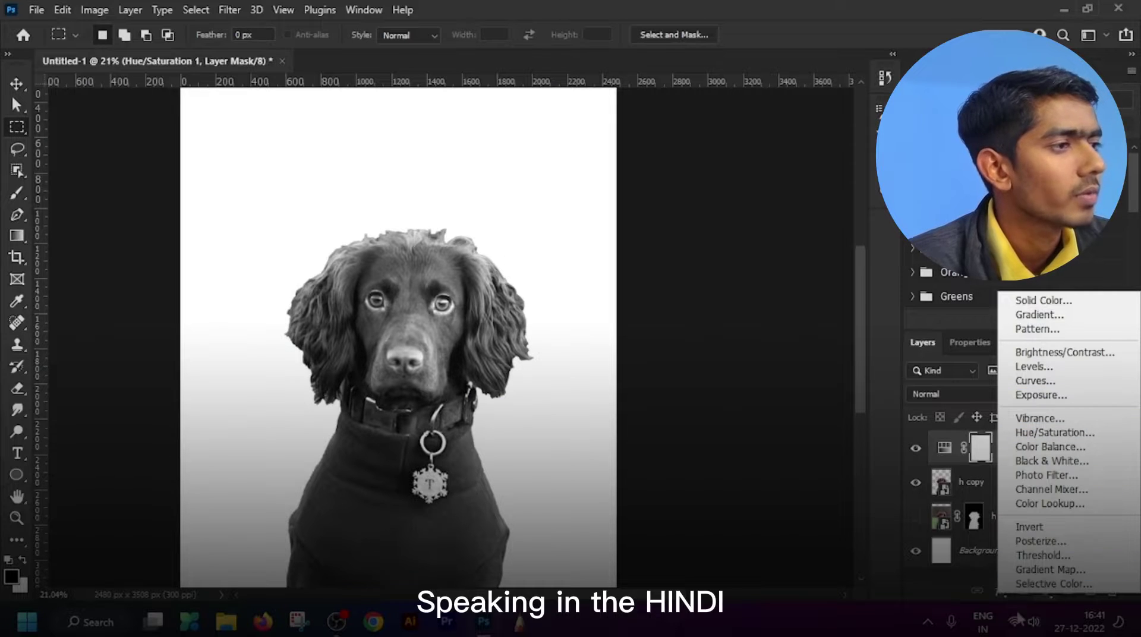
{"action": "left_click", "coordinate": [900, 583]}
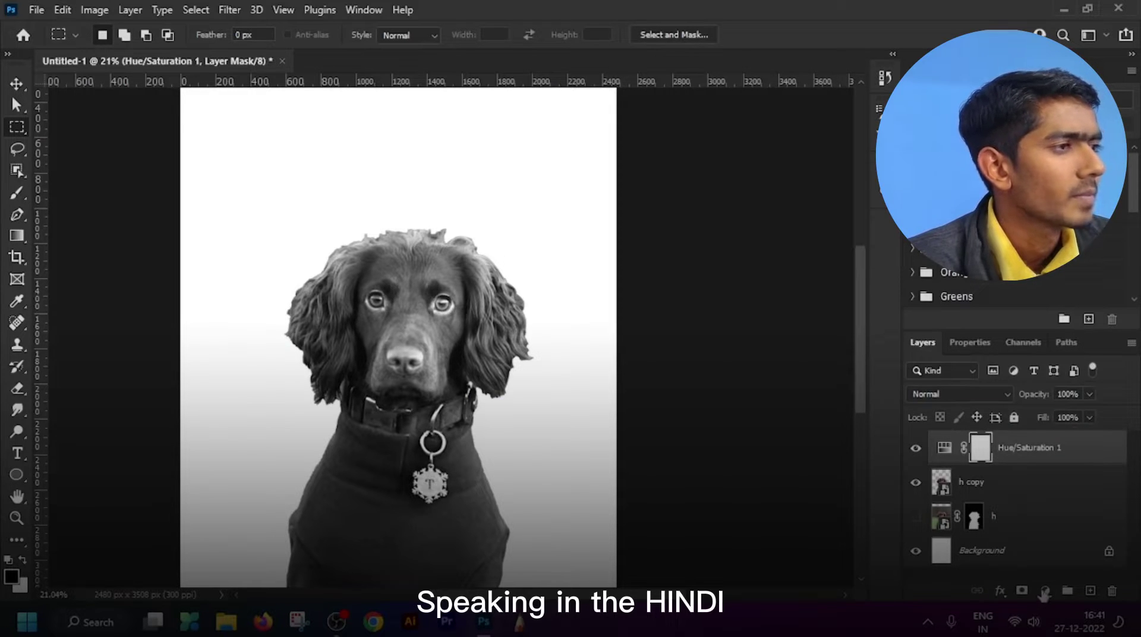
{"action": "left_click", "coordinate": [1045, 592]}
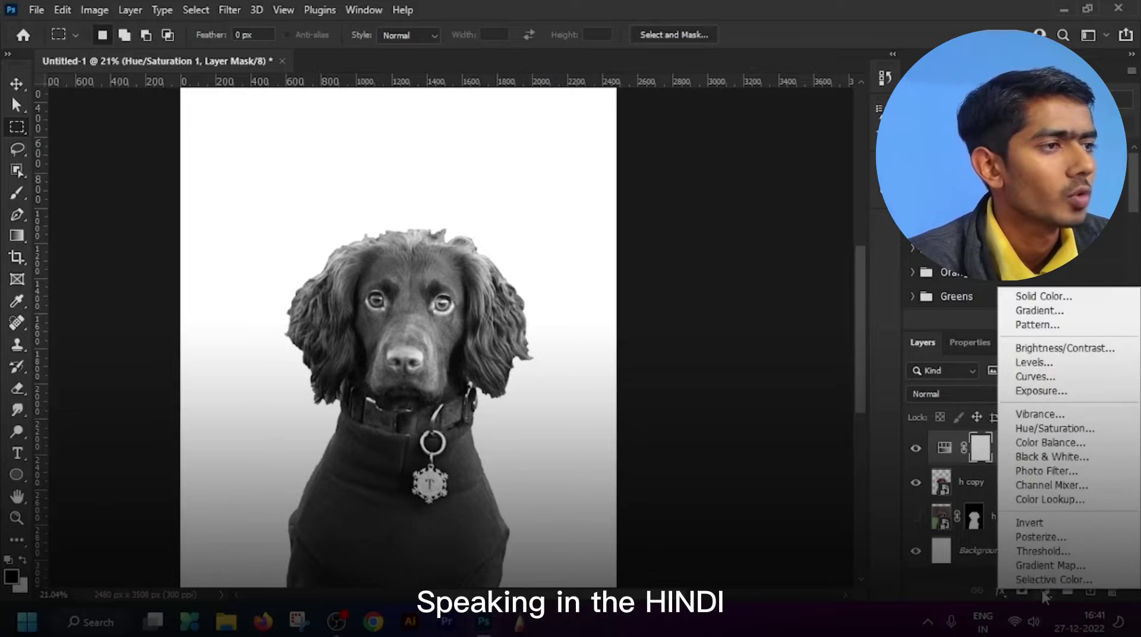
- Add a Solid Color fill layer in dark brown #594022 covering the canvas
{"action": "left_click", "coordinate": [1044, 296]}
{"action": "left_click_drag", "start_coordinate": [846, 385], "coordinate": [798, 354]}
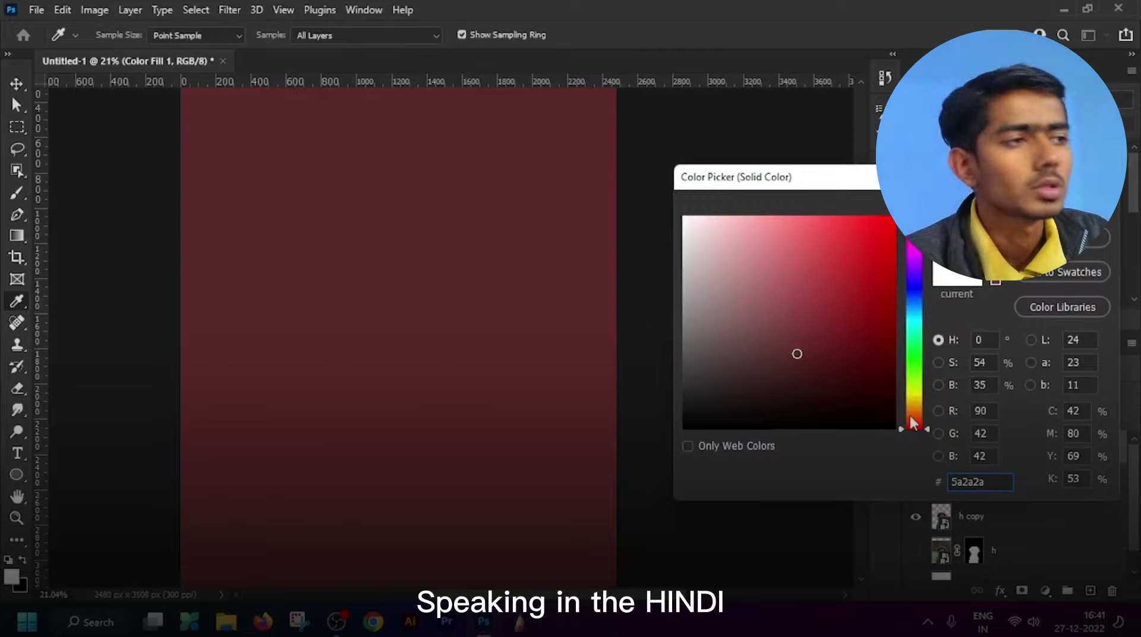
{"action": "left_click_drag", "start_coordinate": [913, 424], "coordinate": [915, 395]}
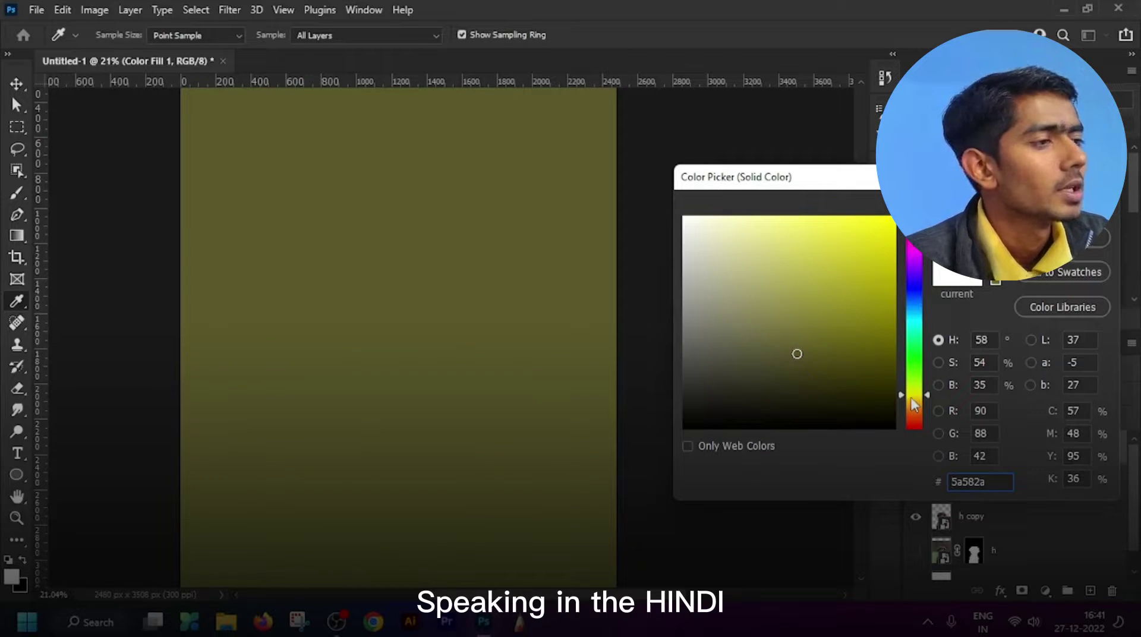
{"action": "left_click_drag", "start_coordinate": [914, 405], "coordinate": [890, 396]}
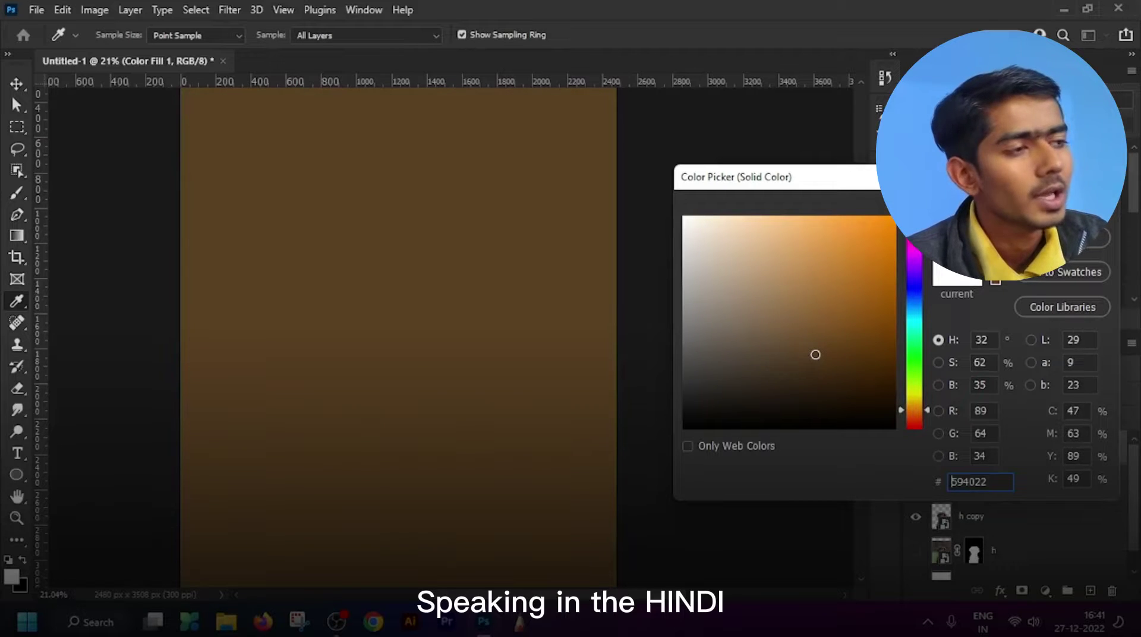
{"action": "key", "text": "Return"}
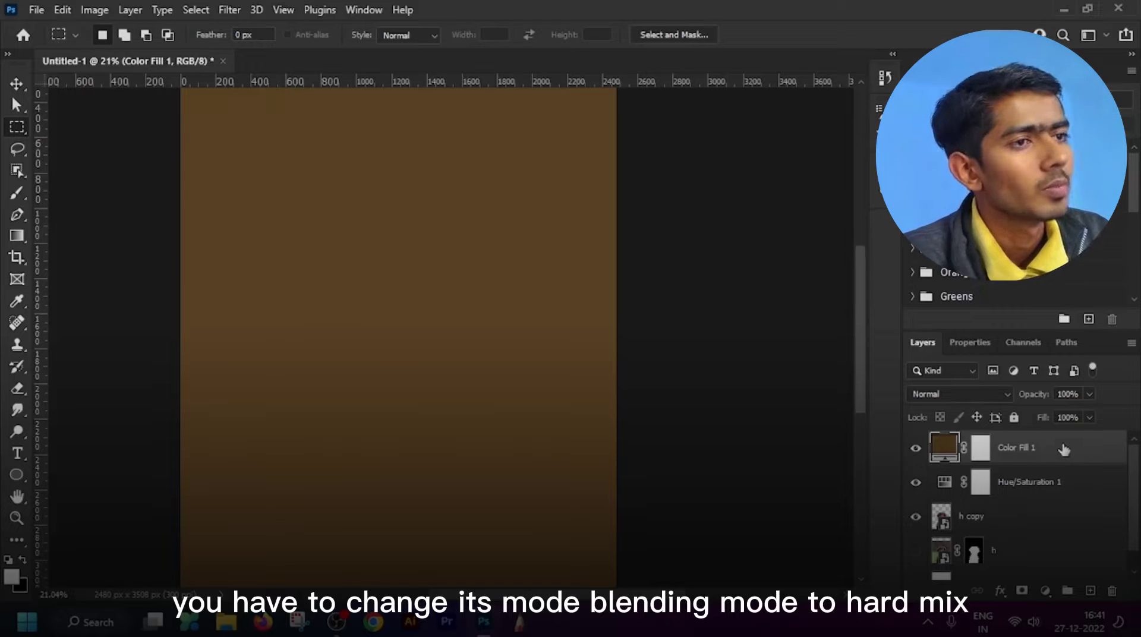
- Set Color Fill 1 to Hard Mix blending and make its brown slightly lighter
{"action": "left_click", "coordinate": [975, 394]}
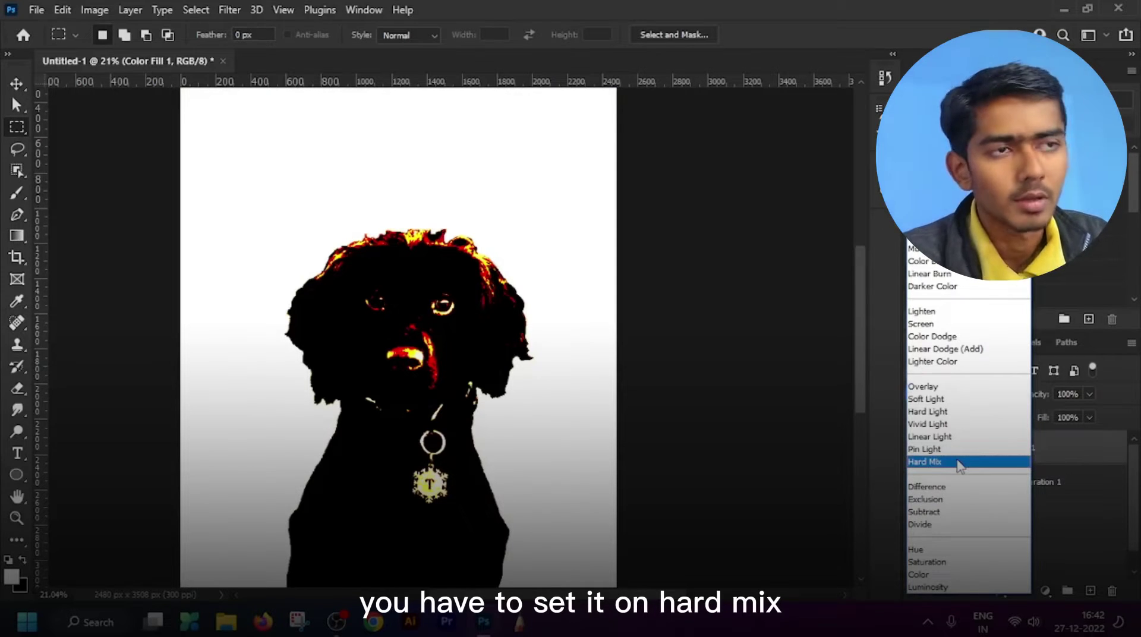
{"action": "left_click", "coordinate": [960, 466]}
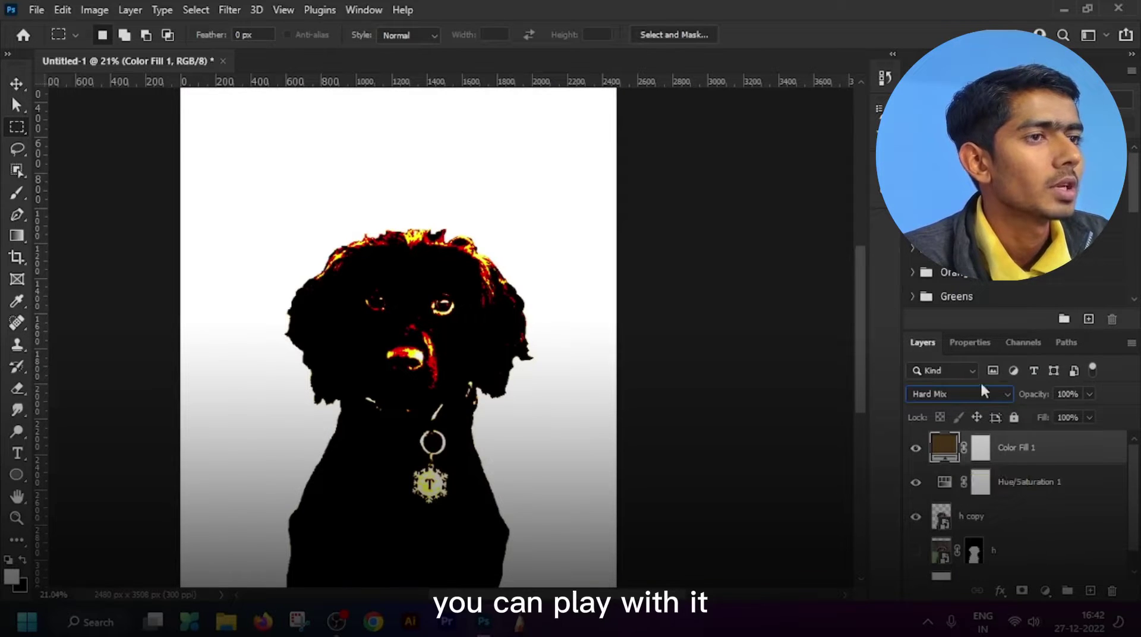
{"action": "double_click", "coordinate": [936, 450]}
{"action": "mouse_move", "coordinate": [790, 352]}
{"action": "left_mouse_down"}
{"action": "mouse_move", "coordinate": [800, 324]}
{"action": "mouse_move", "coordinate": [806, 346]}
{"action": "left_mouse_up"}
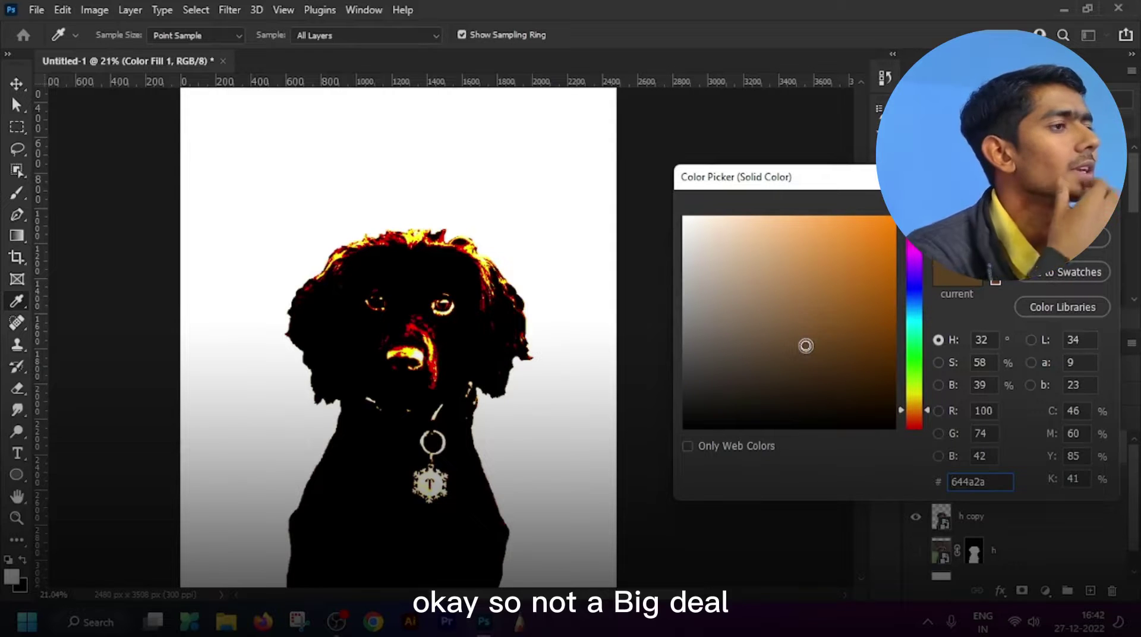
{"action": "left_click_drag", "start_coordinate": [806, 346], "coordinate": [808, 342]}
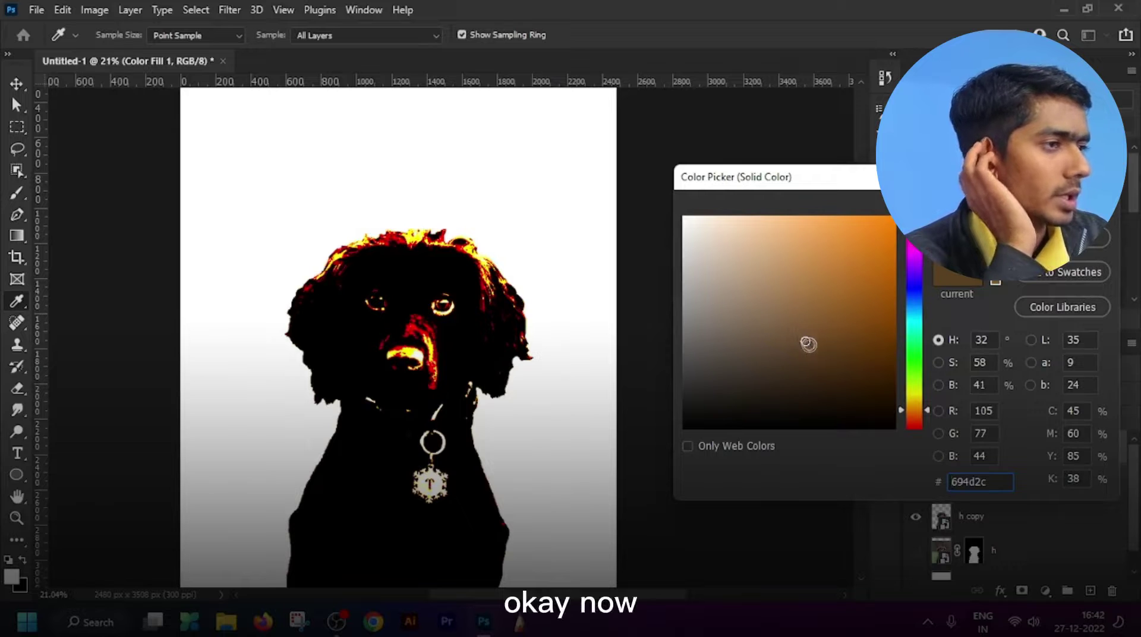
{"action": "key", "text": "Return"}
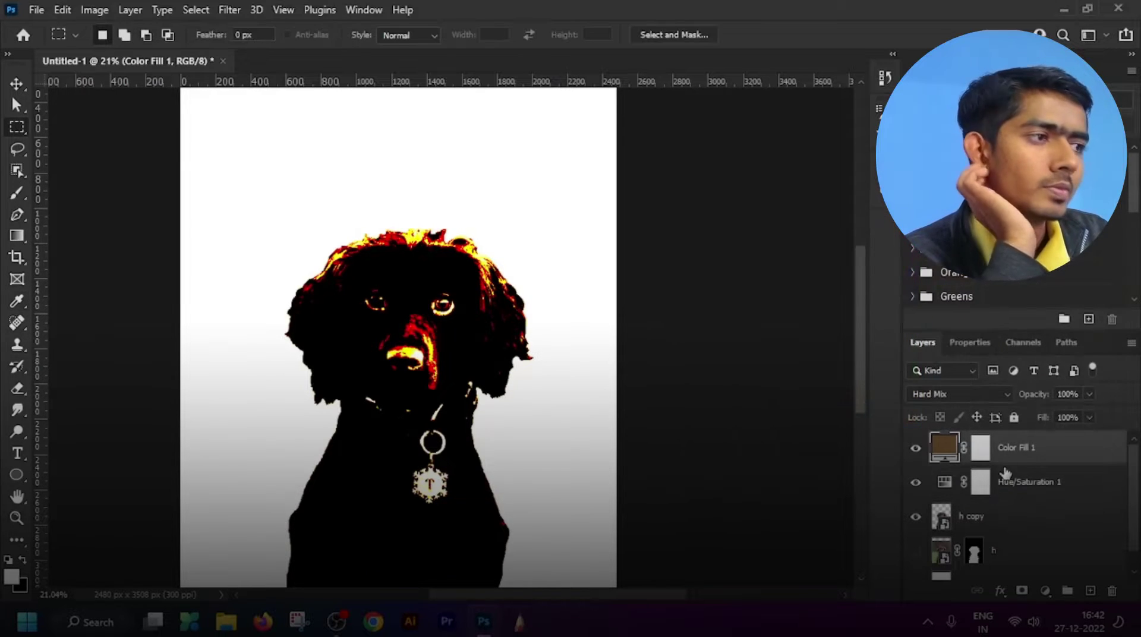
- Add a Gradient Map above Color Fill 1 using the navy-to-pink preset 01
{"action": "scroll", "coordinate": [1016, 458], "scroll_direction": "down", "scroll_amount": 1}
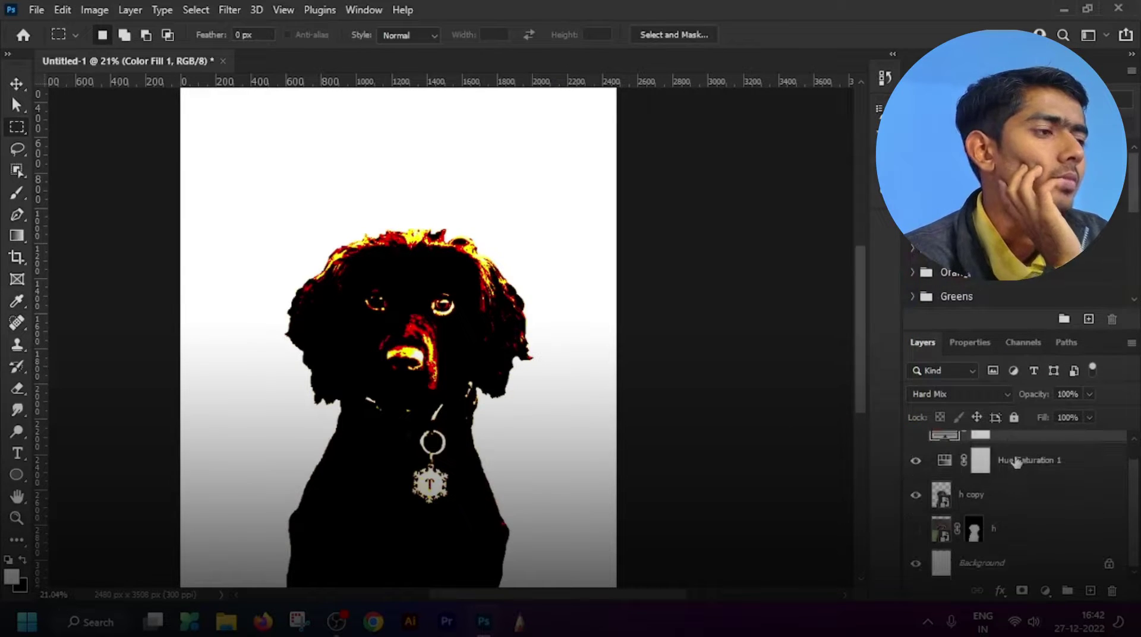
{"action": "left_click", "coordinate": [1021, 492]}
{"action": "scroll", "coordinate": [1025, 500], "scroll_direction": "up", "scroll_amount": 1}
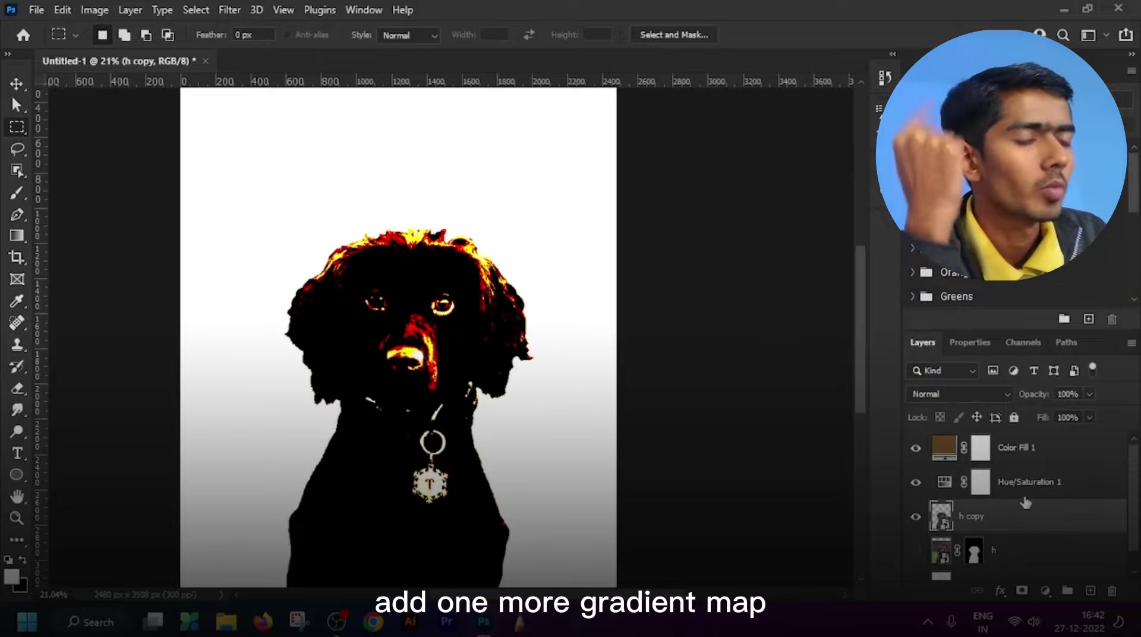
{"action": "left_click", "coordinate": [1056, 457]}
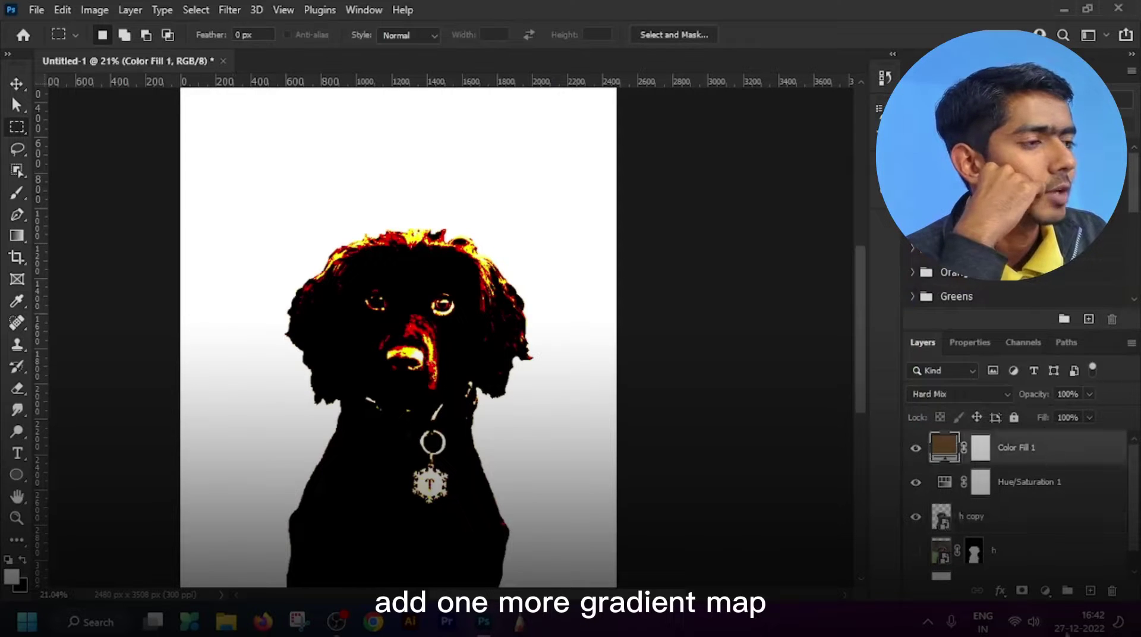
{"action": "left_click", "coordinate": [1045, 591]}
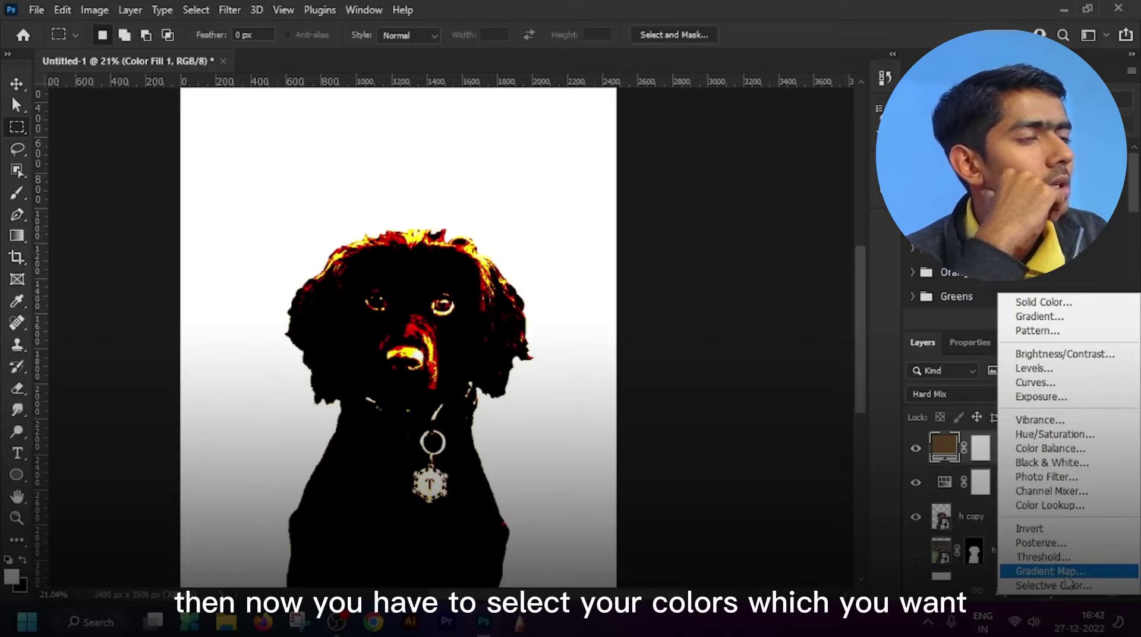
{"action": "left_click", "coordinate": [1066, 574]}
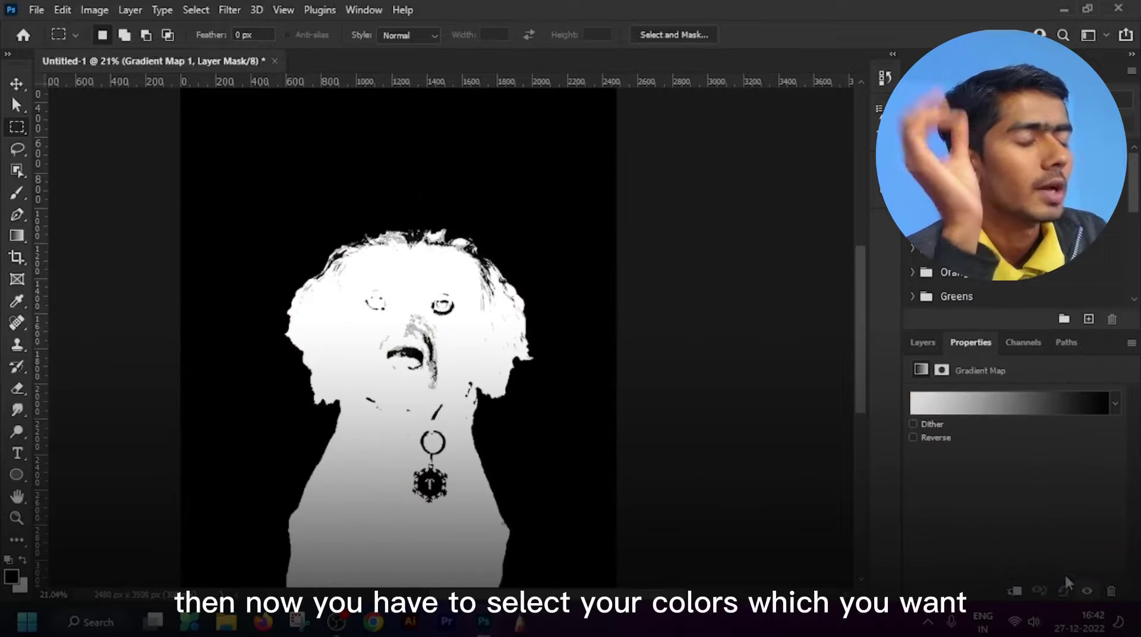
{"action": "left_click", "coordinate": [966, 409]}
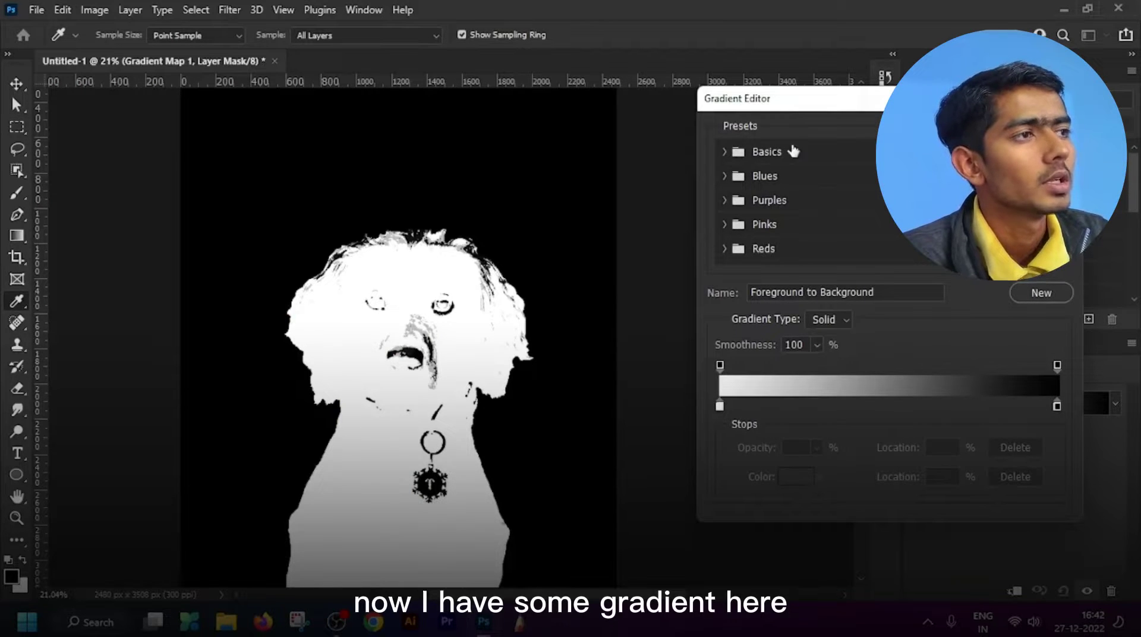
{"action": "scroll", "coordinate": [799, 249], "scroll_direction": "down", "scroll_amount": 10}
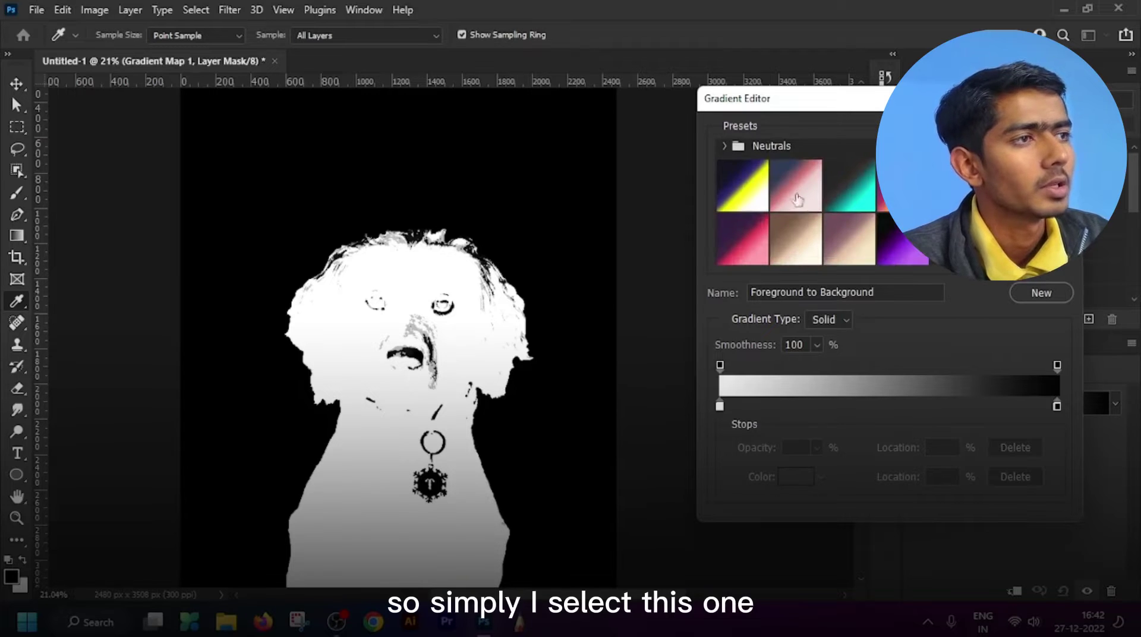
{"action": "left_click", "coordinate": [840, 186]}
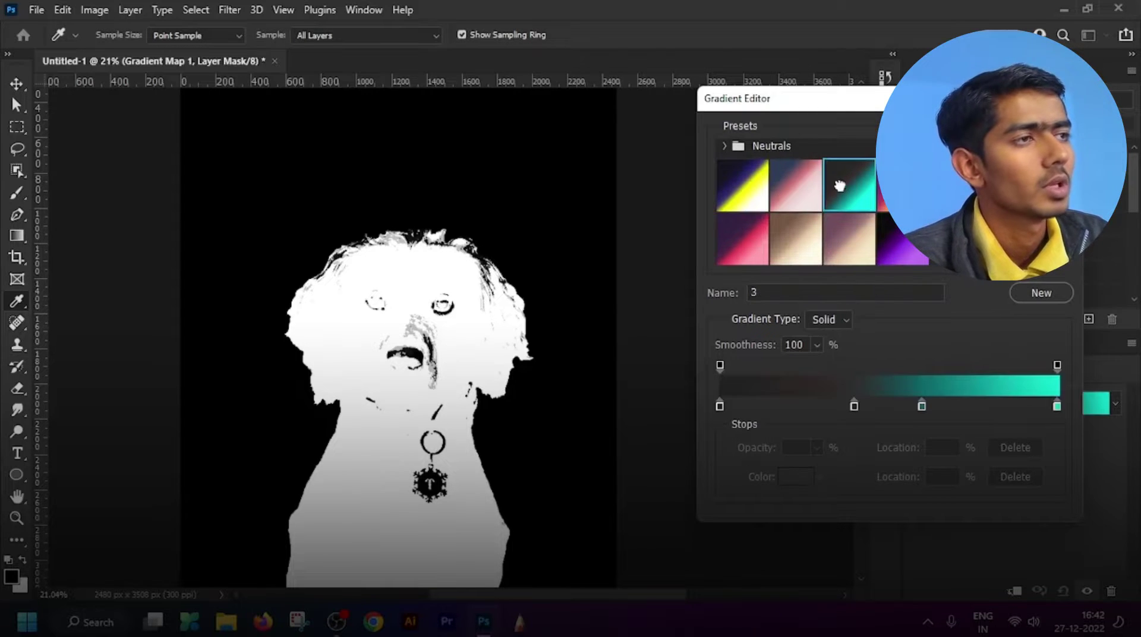
{"action": "left_click", "coordinate": [743, 186]}
{"action": "left_click", "coordinate": [781, 194]}
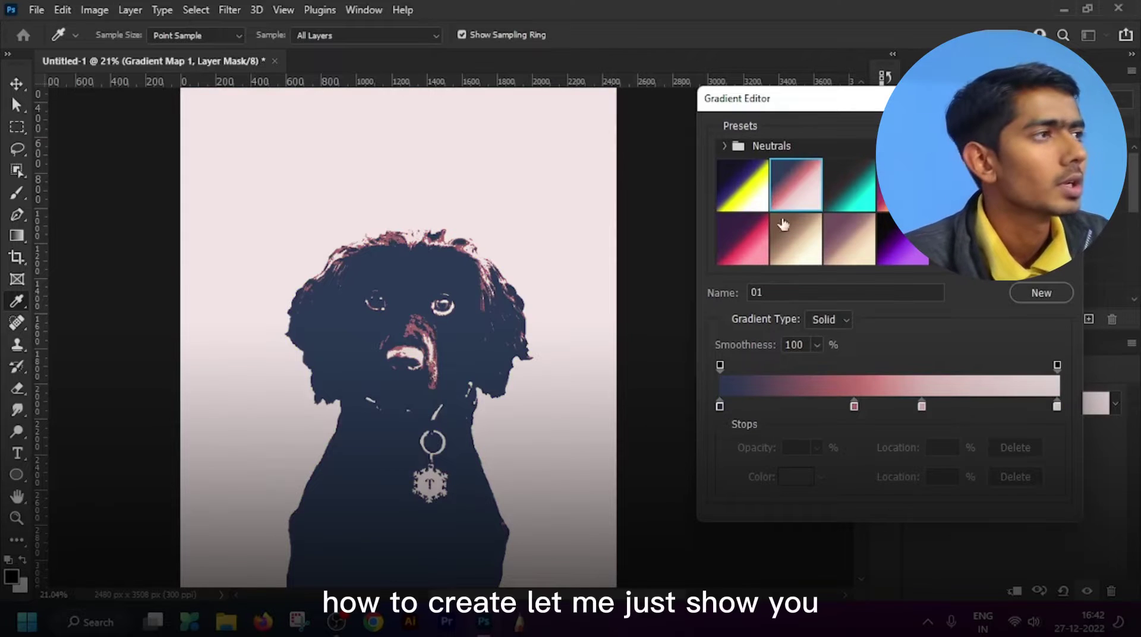
{"action": "scroll", "coordinate": [771, 218], "scroll_direction": "up", "scroll_amount": 1}
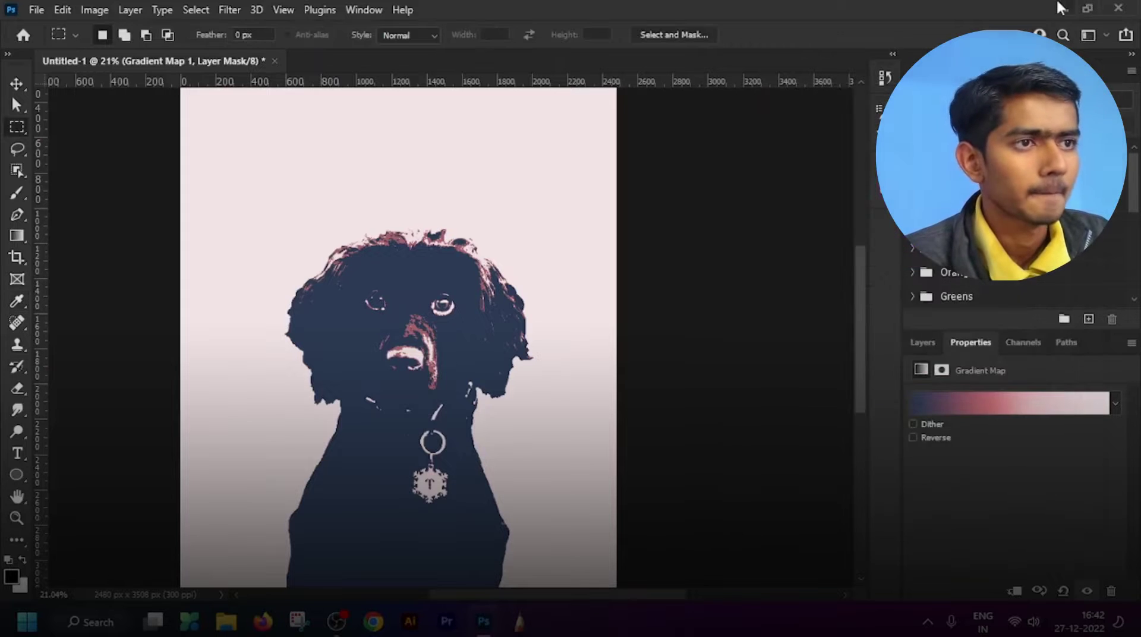
- Leave Photoshop for Google Chrome and type a colour palette search into the address bar
{"action": "left_click", "coordinate": [1063, 9]}
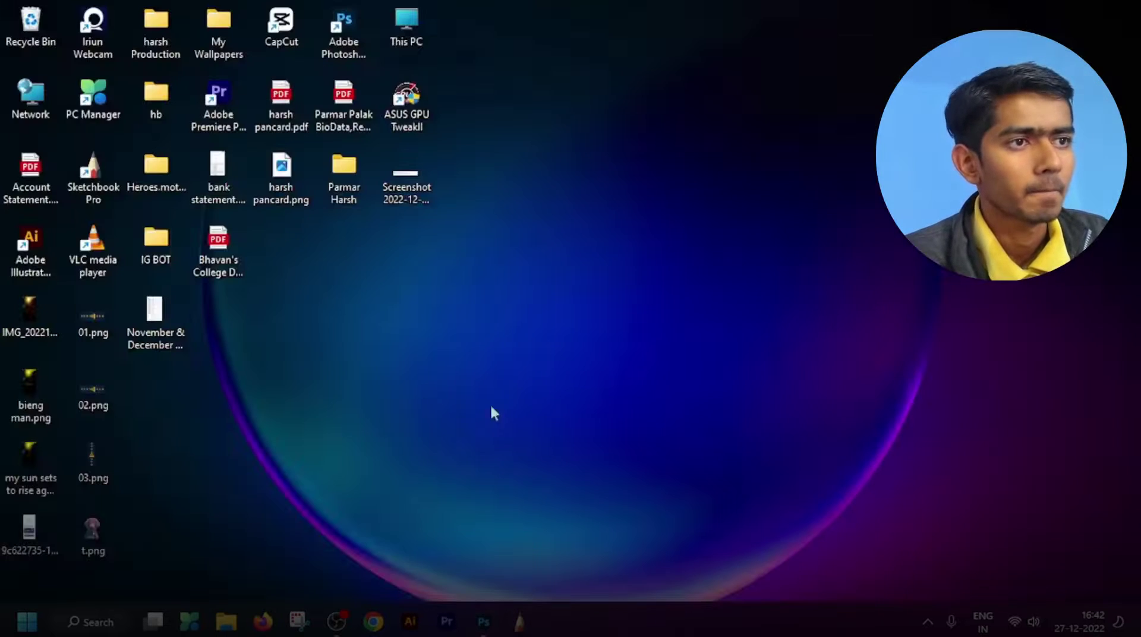
{"action": "left_click", "coordinate": [371, 626]}
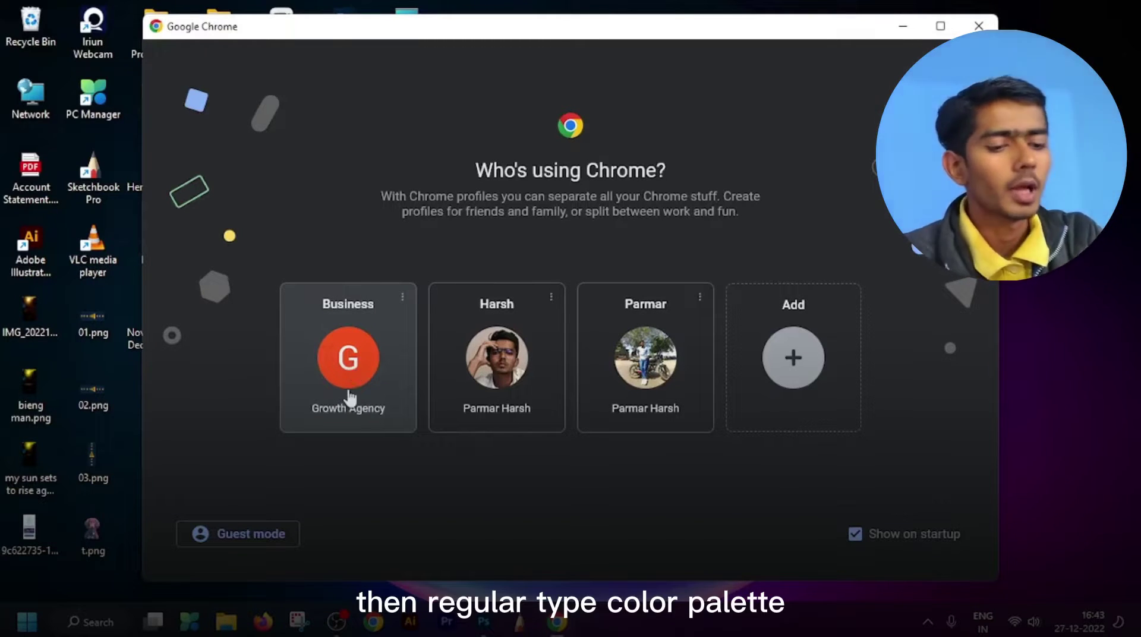
{"action": "left_click", "coordinate": [349, 381]}
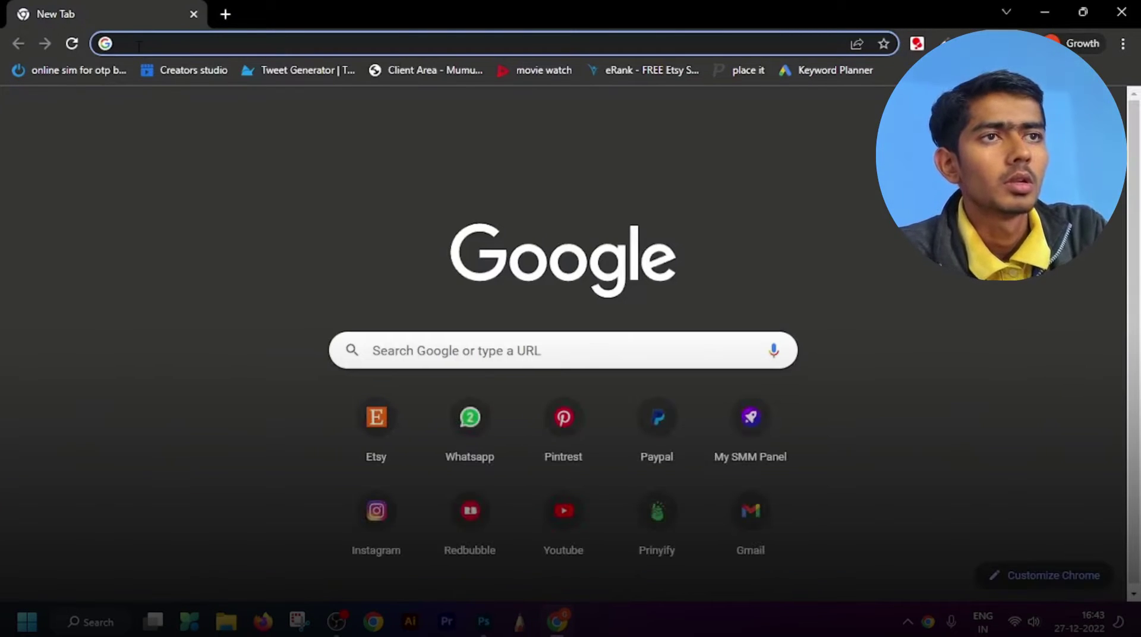
{"action": "type", "text": "colour"}
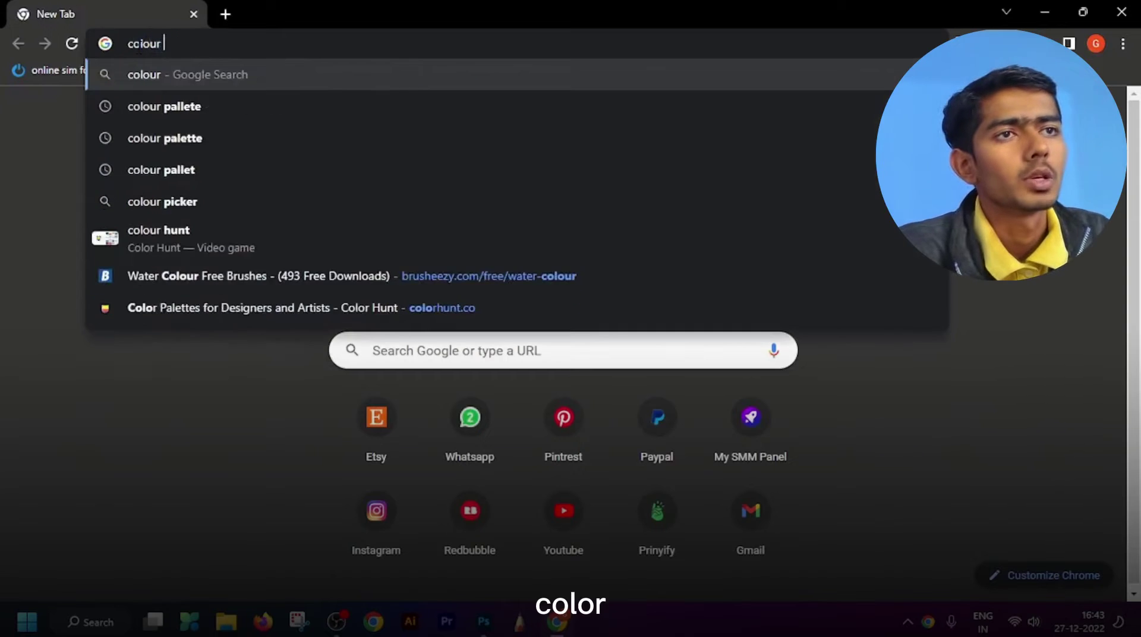
{"action": "type", "text": "patt"}
{"action": "key", "text": "BackSpace"}
{"action": "key", "text": "BackSpace"}
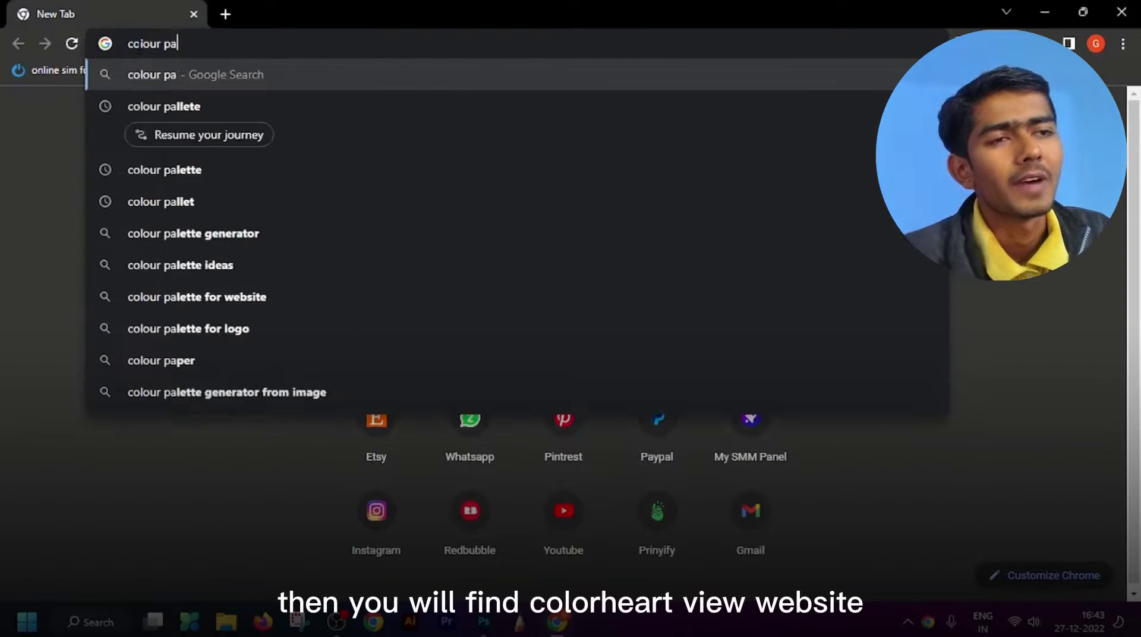
- Search Google for 'colour pallete' and scroll through Color Hunt's palette grid
{"action": "left_click", "coordinate": [152, 97]}
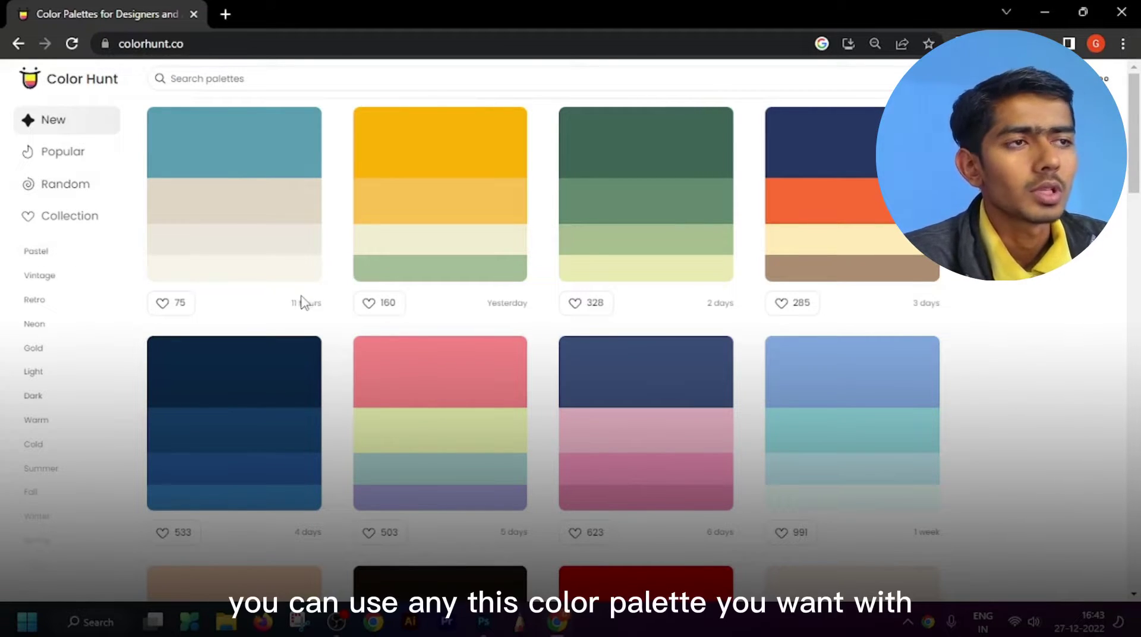
{"action": "scroll", "coordinate": [380, 373], "scroll_direction": "down", "scroll_amount": 5}
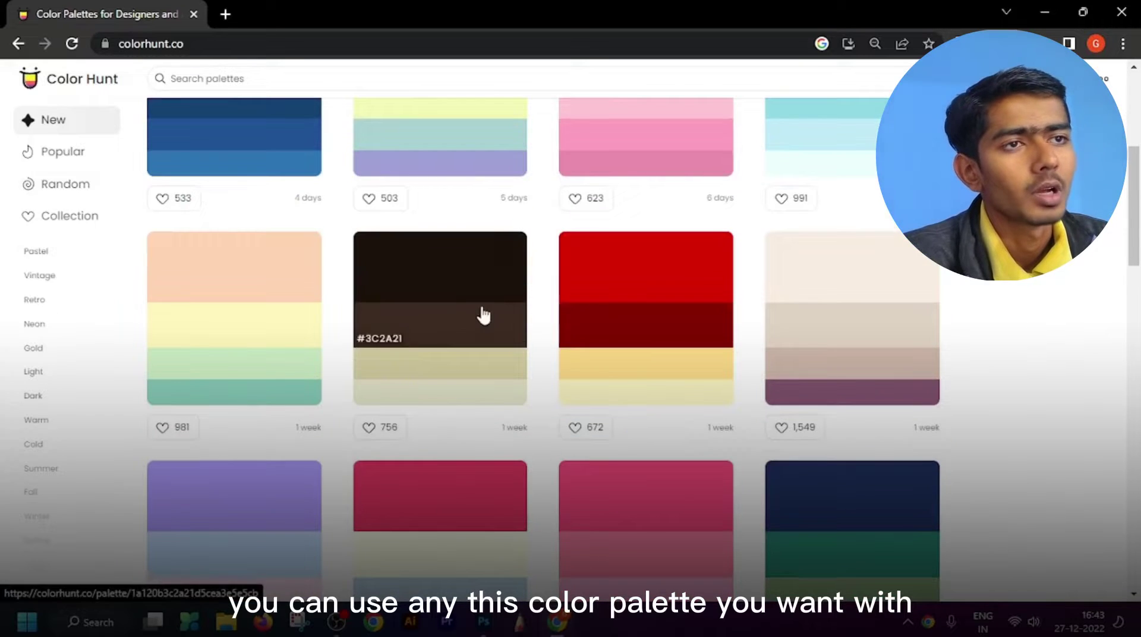
{"action": "scroll", "coordinate": [483, 316], "scroll_direction": "down", "scroll_amount": 5}
{"action": "scroll", "coordinate": [483, 316], "scroll_direction": "up", "scroll_amount": 3}
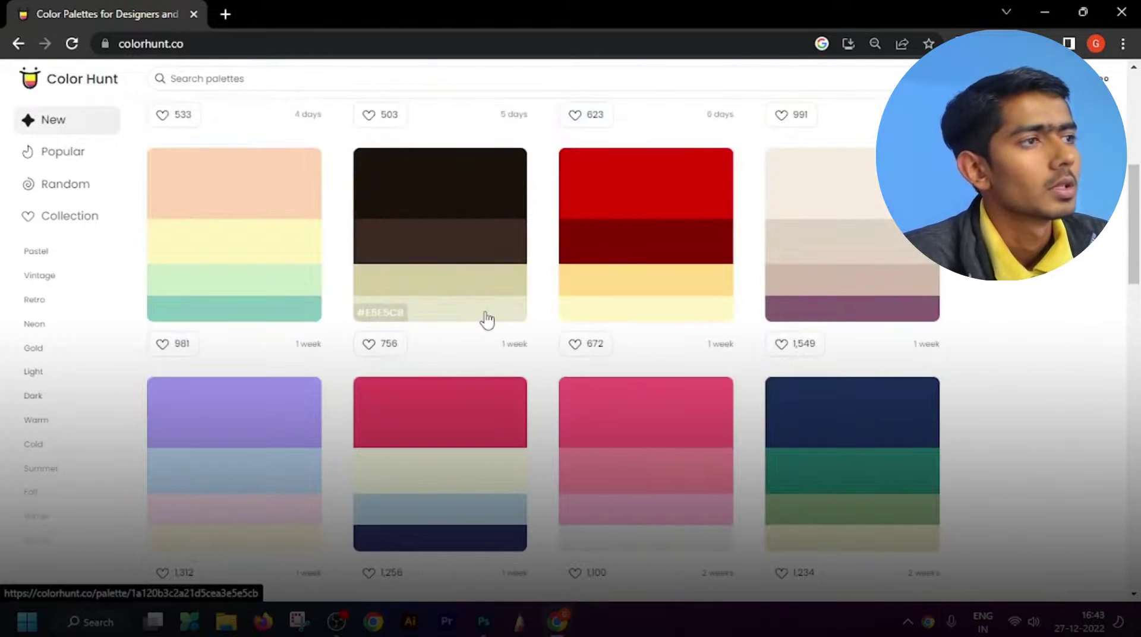
{"action": "scroll", "coordinate": [434, 343], "scroll_direction": "up", "scroll_amount": 5}
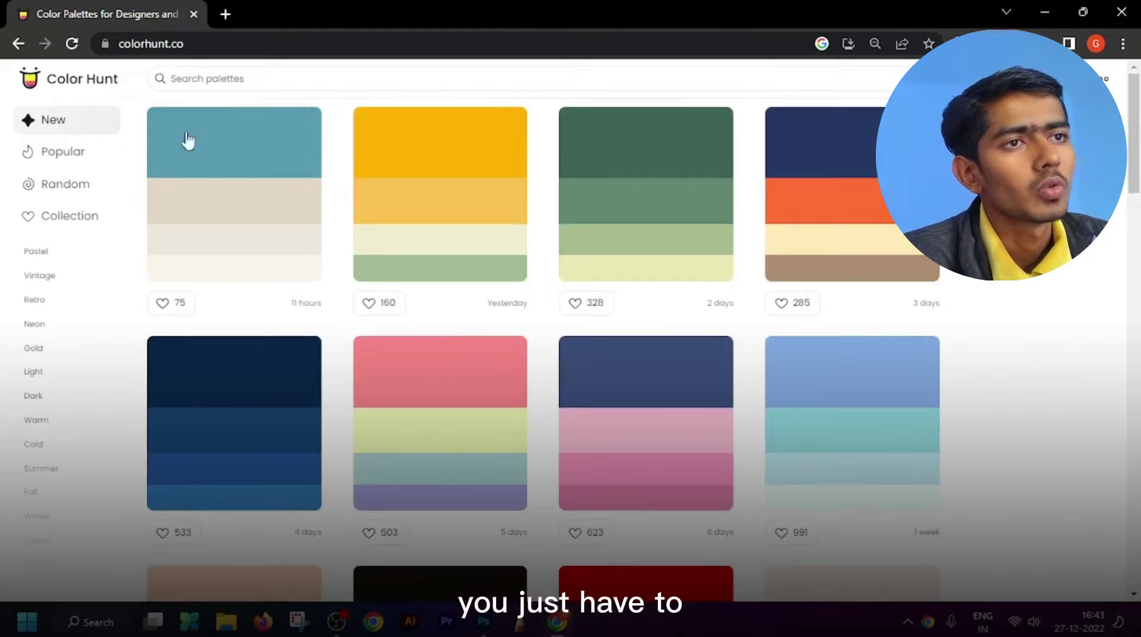
- Copy the hex code of the peach palette's top colour
{"action": "mouse_move", "coordinate": [681, 173]}
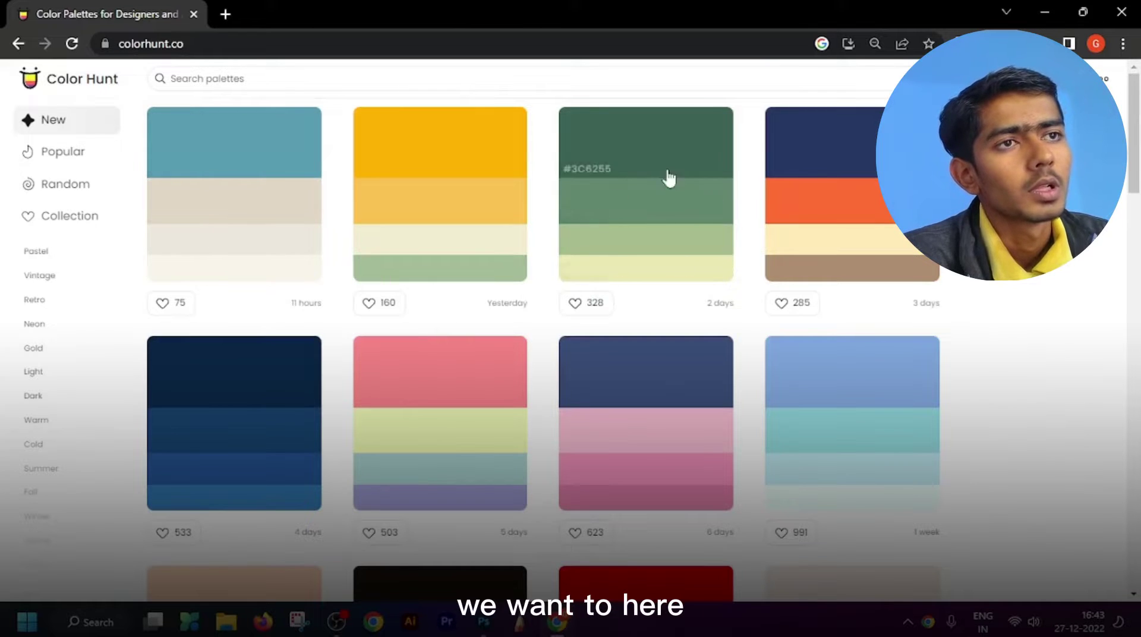
{"action": "scroll", "coordinate": [670, 178], "scroll_direction": "down", "scroll_amount": 9}
{"action": "scroll", "coordinate": [670, 181], "scroll_direction": "up", "scroll_amount": 6}
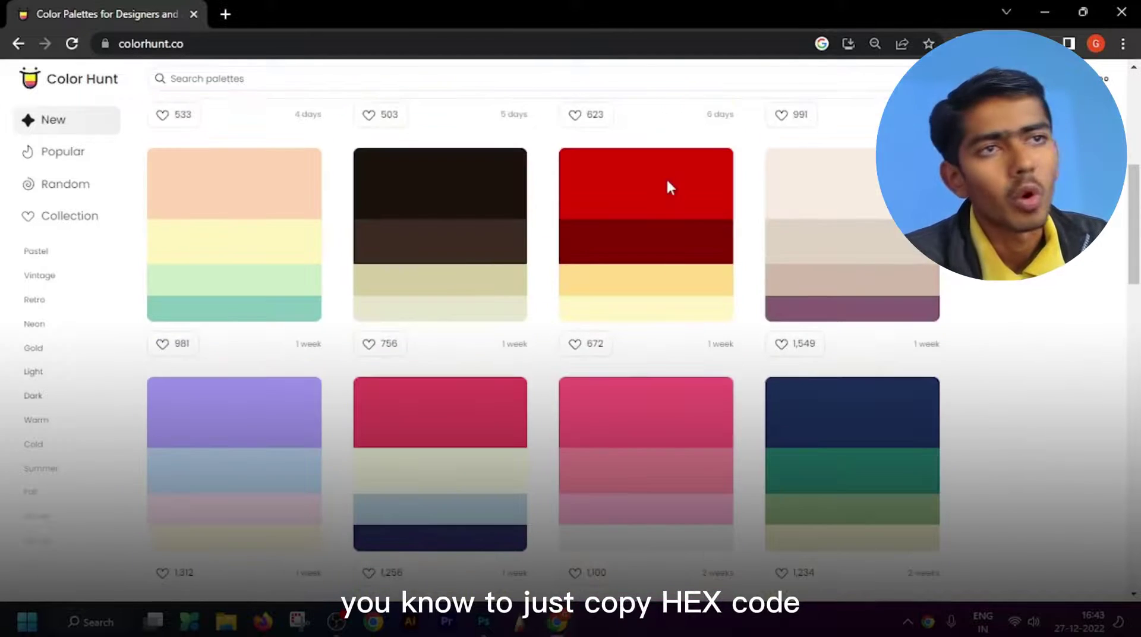
{"action": "scroll", "coordinate": [671, 188], "scroll_direction": "up", "scroll_amount": 7}
{"action": "mouse_move", "coordinate": [180, 176]}
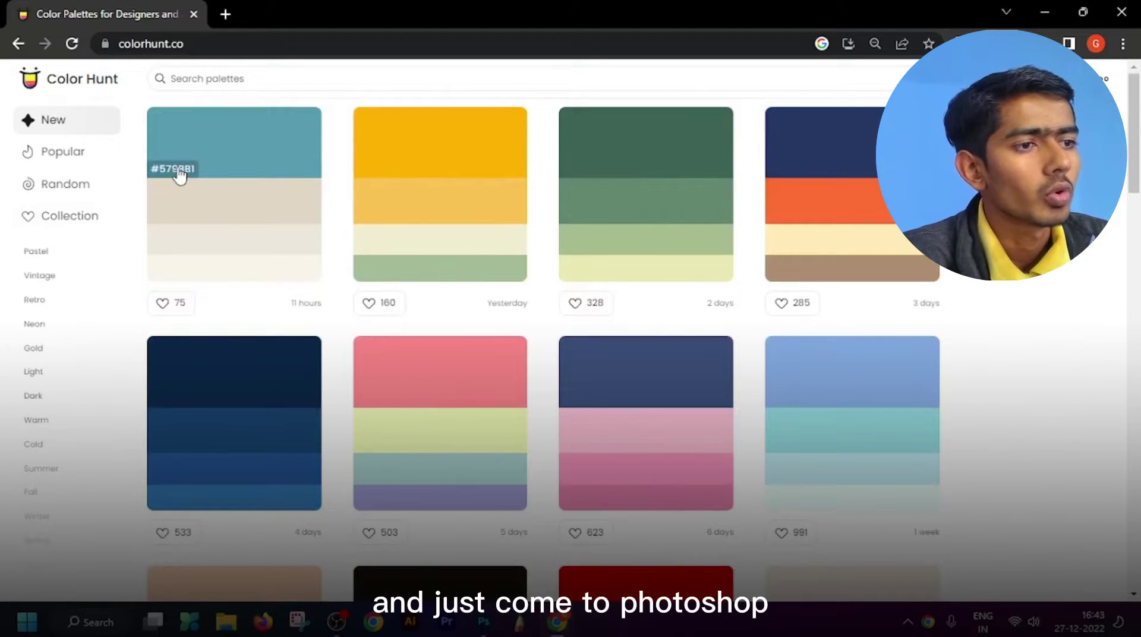
{"action": "scroll", "coordinate": [286, 436], "scroll_direction": "down", "scroll_amount": 5}
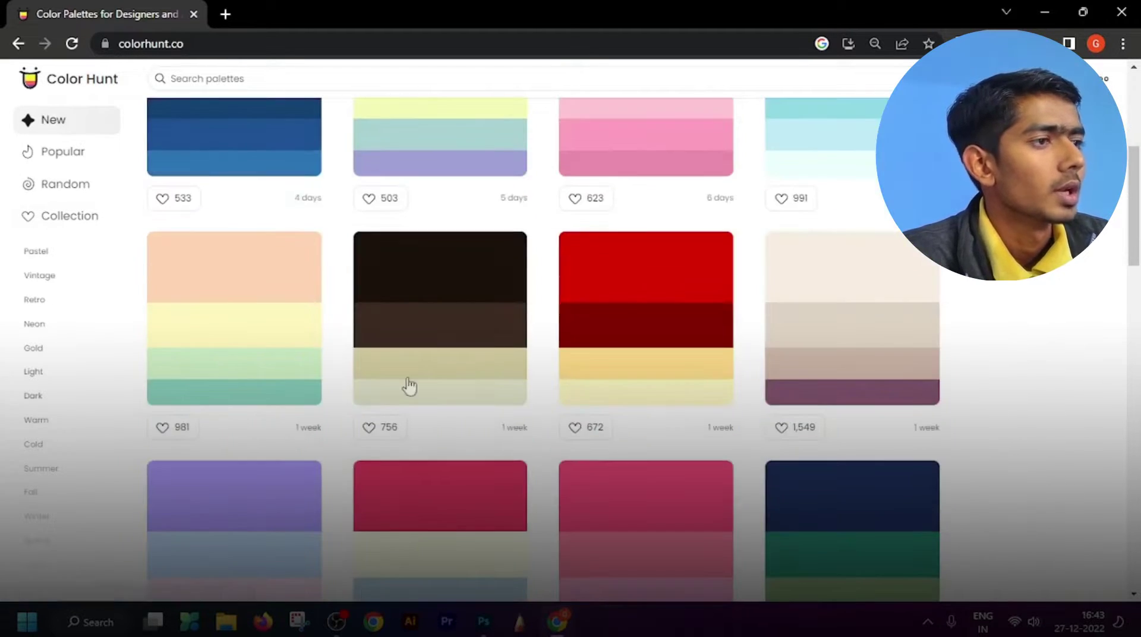
{"action": "left_click", "coordinate": [173, 294]}
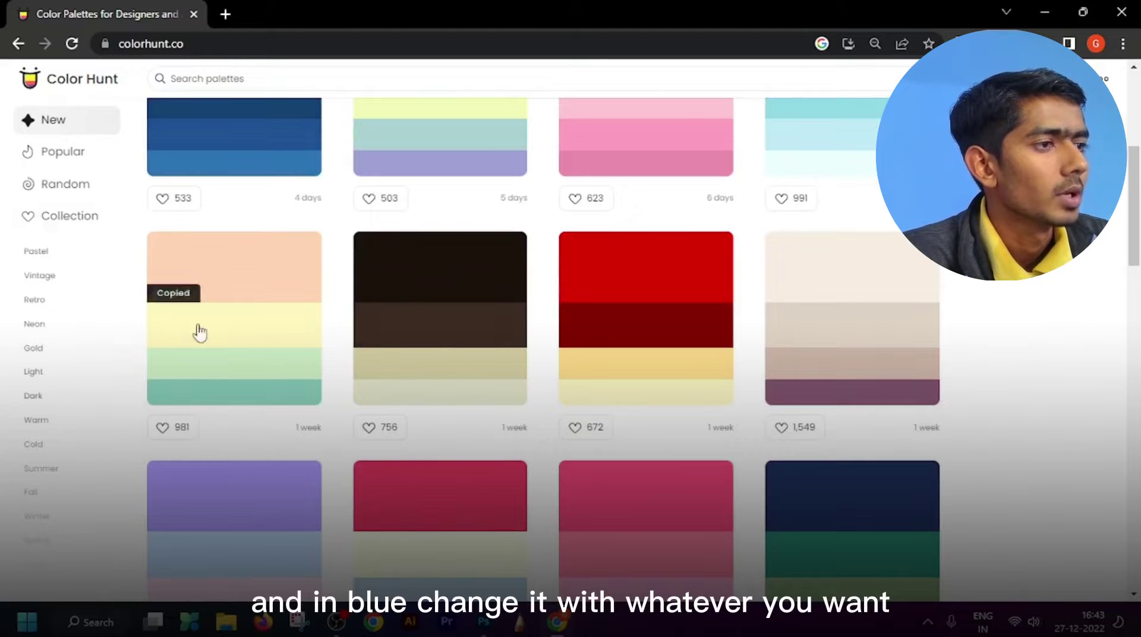
- Try peach FFD4B2 on Gradient Map 1's middle stop, keep the pink-and-navy gradient, and show Layers
{"action": "left_click", "coordinate": [483, 622]}
{"action": "left_click", "coordinate": [928, 404]}
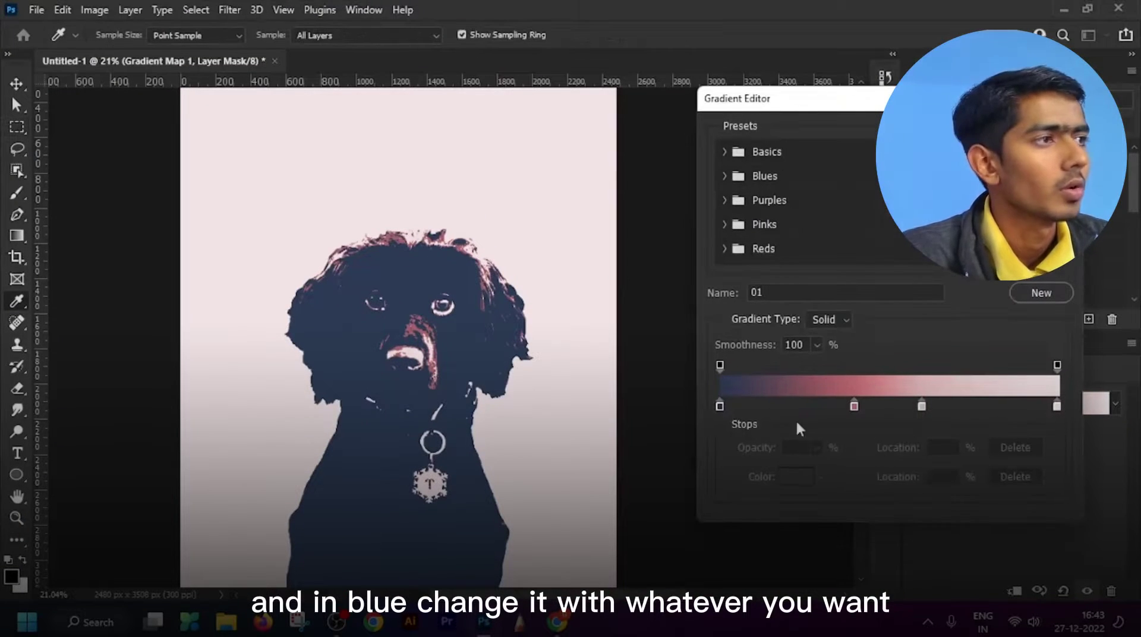
{"action": "left_click", "coordinate": [854, 407]}
{"action": "left_click", "coordinate": [797, 476]}
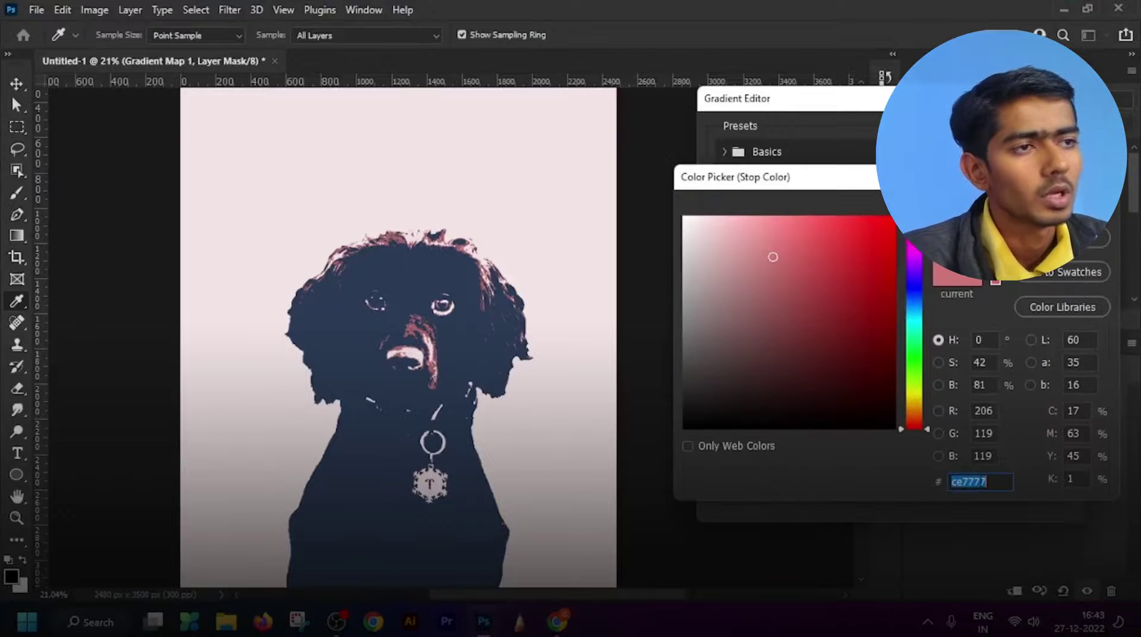
{"action": "key", "text": "ctrl+v"}
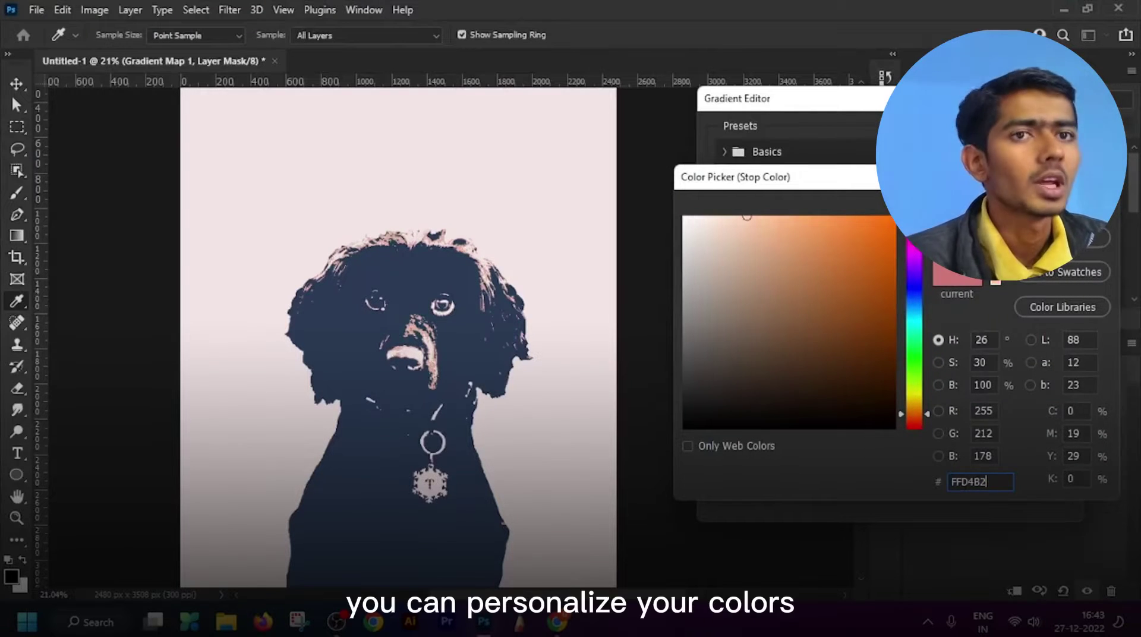
{"action": "key", "text": "Return"}
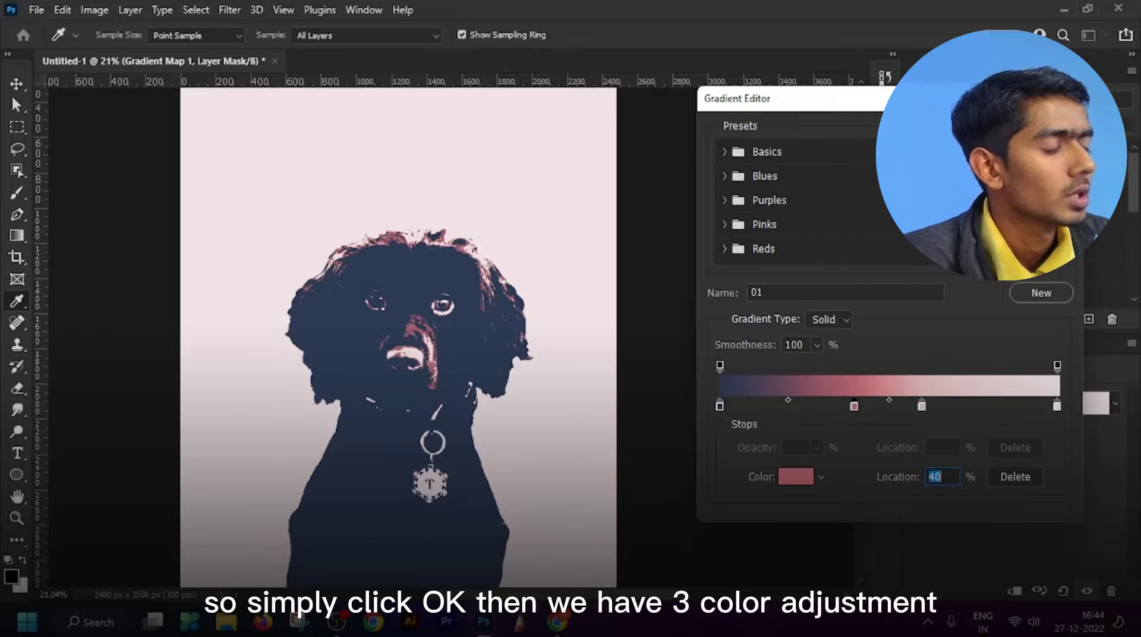
{"action": "key", "text": "Return"}
{"action": "left_click", "coordinate": [921, 343]}
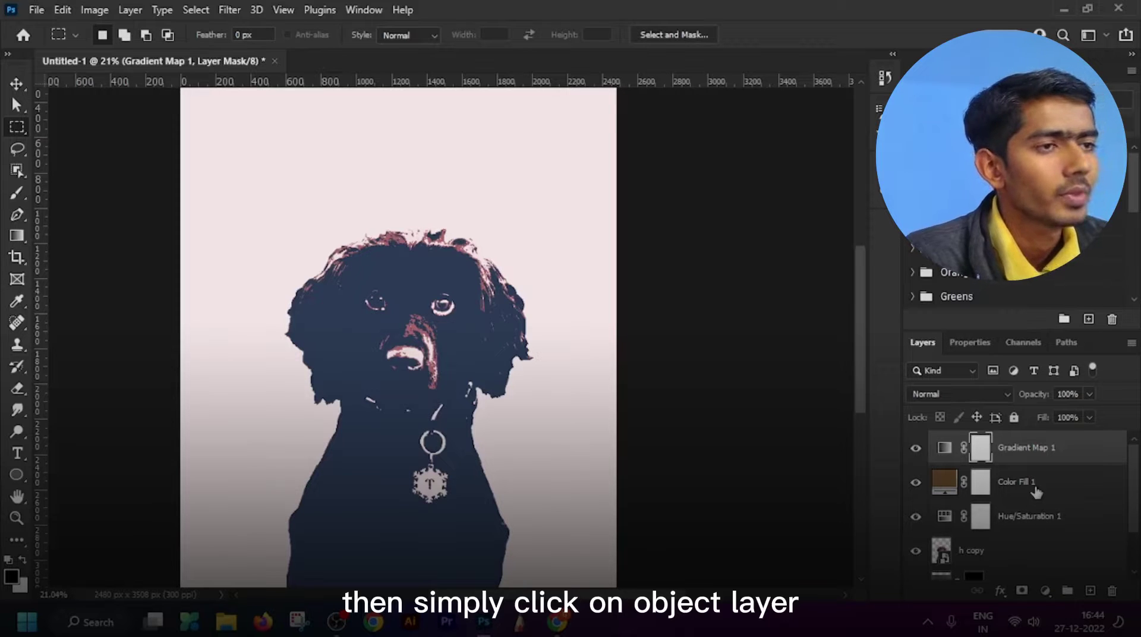
- Select the h copy layer and bring up Image > Adjustments > Shadows/Highlights
{"action": "scroll", "coordinate": [1037, 492], "scroll_direction": "down", "scroll_amount": 2}
{"action": "left_click", "coordinate": [1022, 503]}
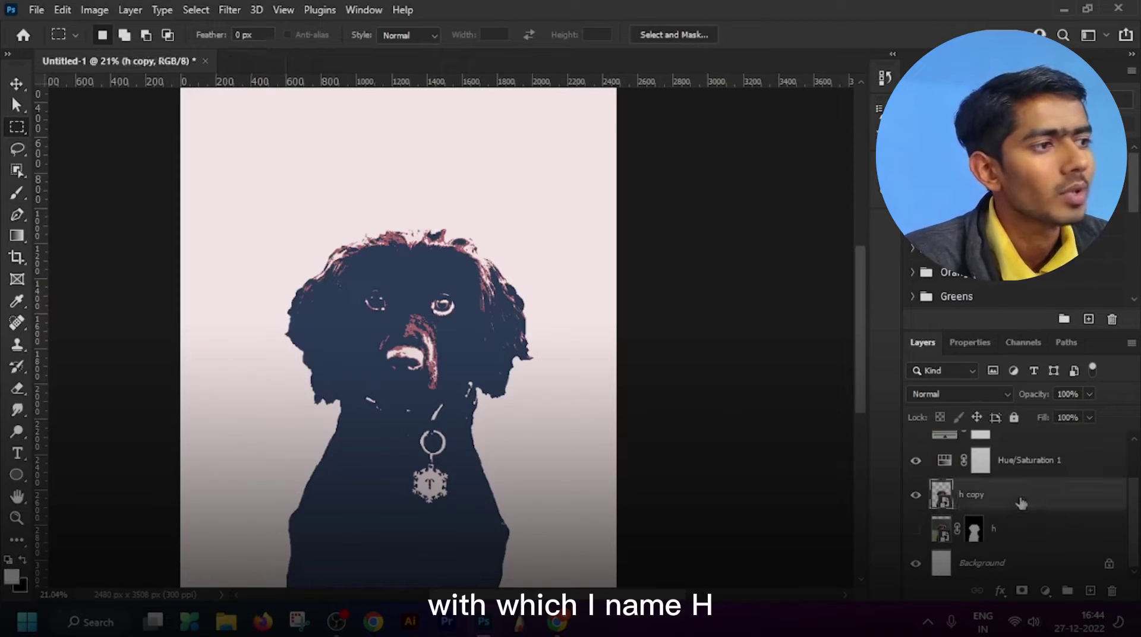
{"action": "left_click", "coordinate": [94, 10]}
{"action": "mouse_move", "coordinate": [120, 53]}
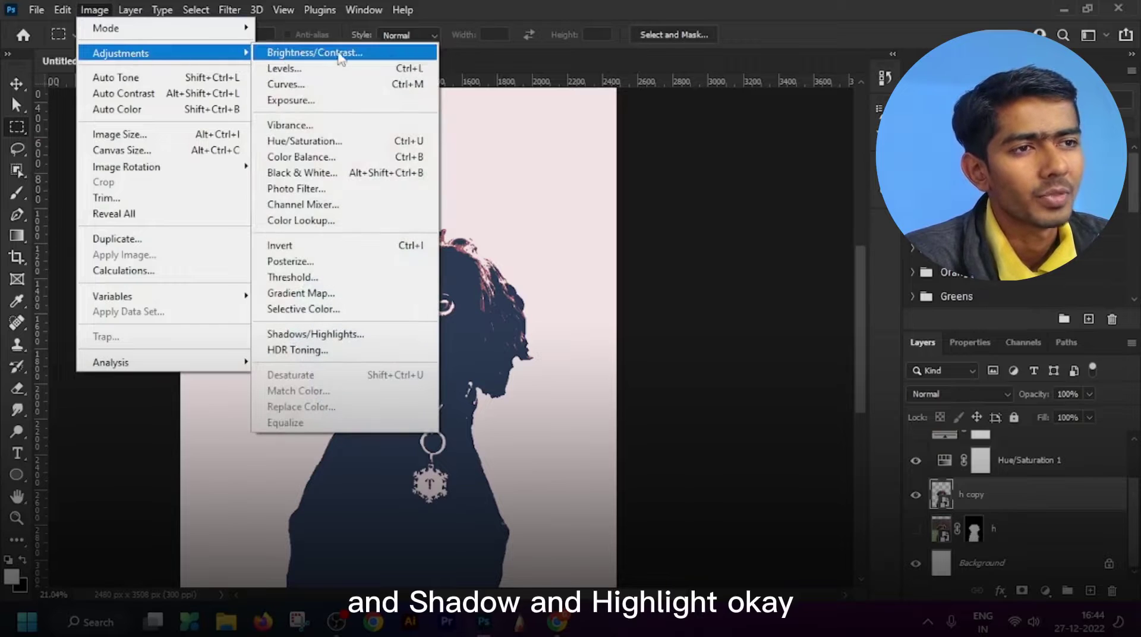
{"action": "left_click", "coordinate": [318, 335]}
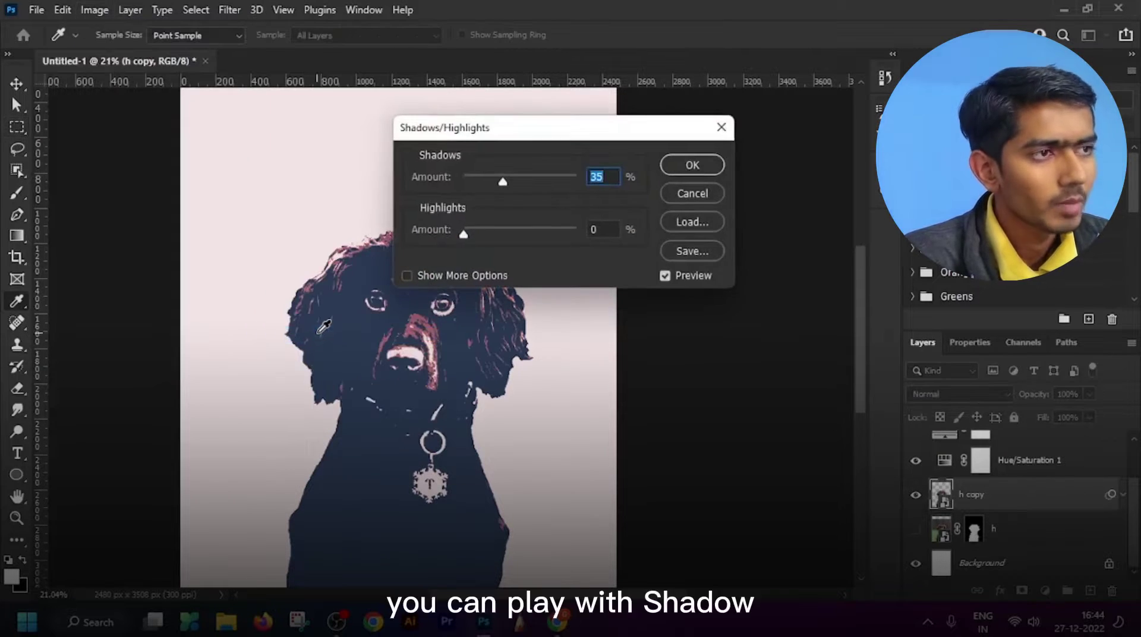
- Set Shadows to 65% and Highlights to 5% in Shadows/Highlights
{"action": "left_click_drag", "start_coordinate": [527, 131], "coordinate": [646, 172]}
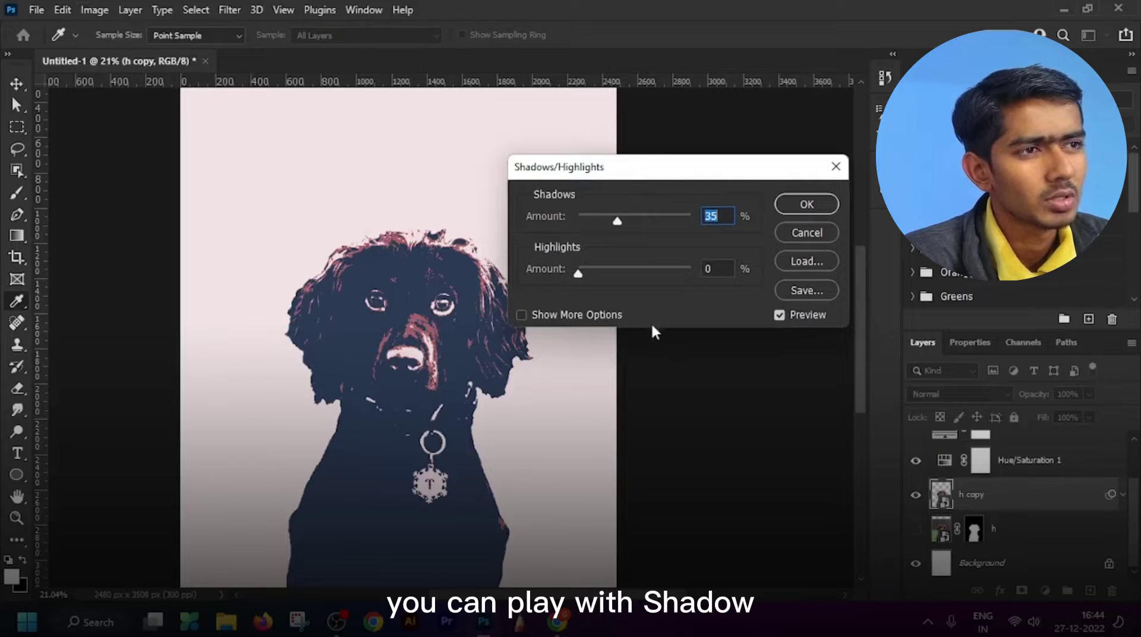
{"action": "left_click_drag", "start_coordinate": [618, 223], "coordinate": [697, 222]}
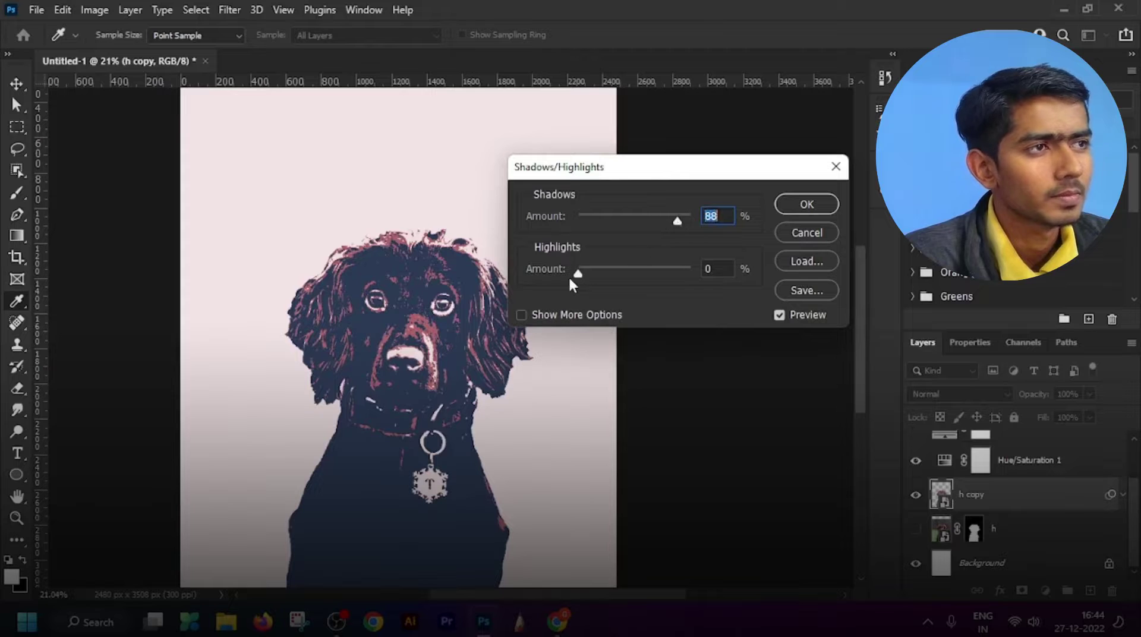
{"action": "left_click_drag", "start_coordinate": [569, 276], "coordinate": [540, 276]}
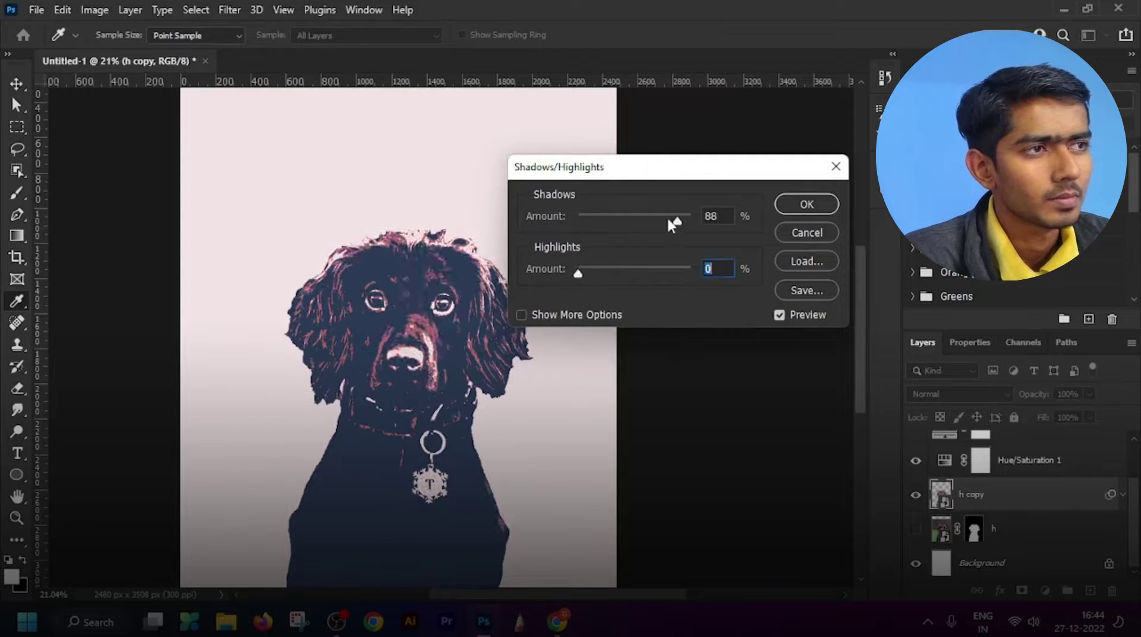
{"action": "mouse_move", "coordinate": [672, 219]}
{"action": "left_mouse_down"}
{"action": "mouse_move", "coordinate": [630, 223]}
{"action": "mouse_move", "coordinate": [675, 226]}
{"action": "left_mouse_up"}
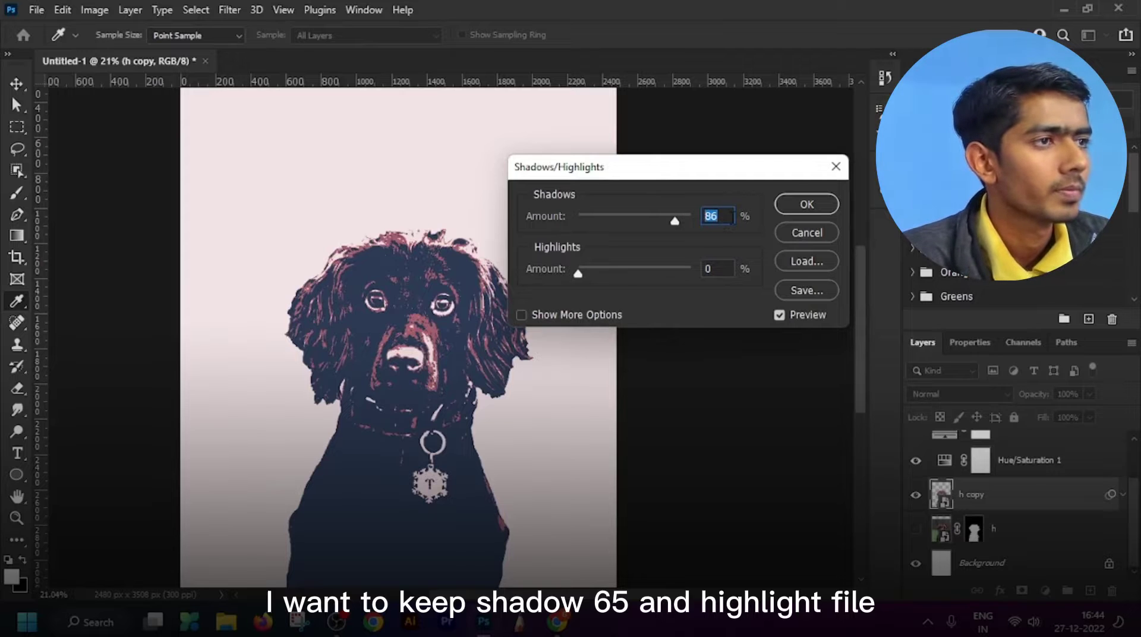
{"action": "type", "text": "65"}
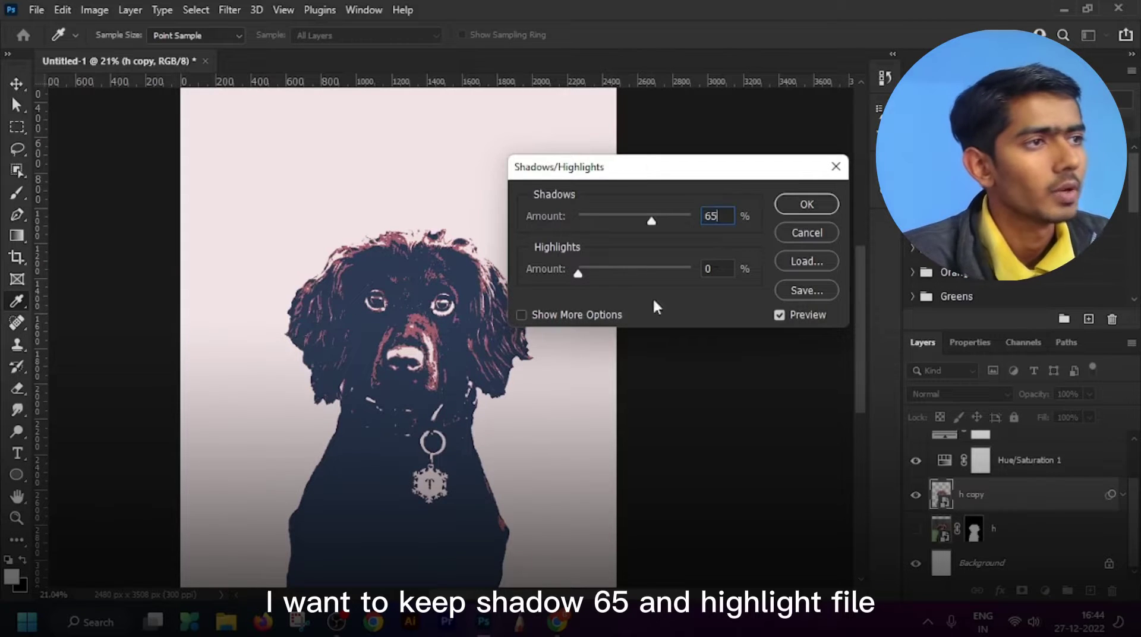
{"action": "type", "text": "5"}
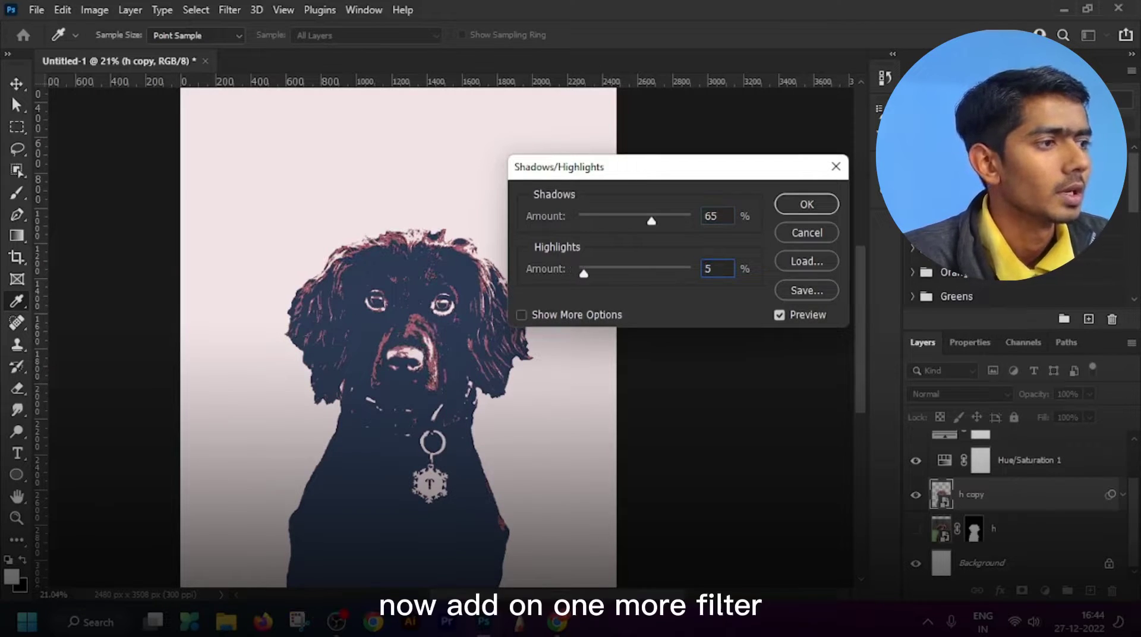
- Apply the Shadows/Highlights adjustment to the h copy layer
{"action": "left_click", "coordinate": [807, 204]}
{"action": "scroll", "coordinate": [1032, 502], "scroll_direction": "up", "scroll_amount": 2}
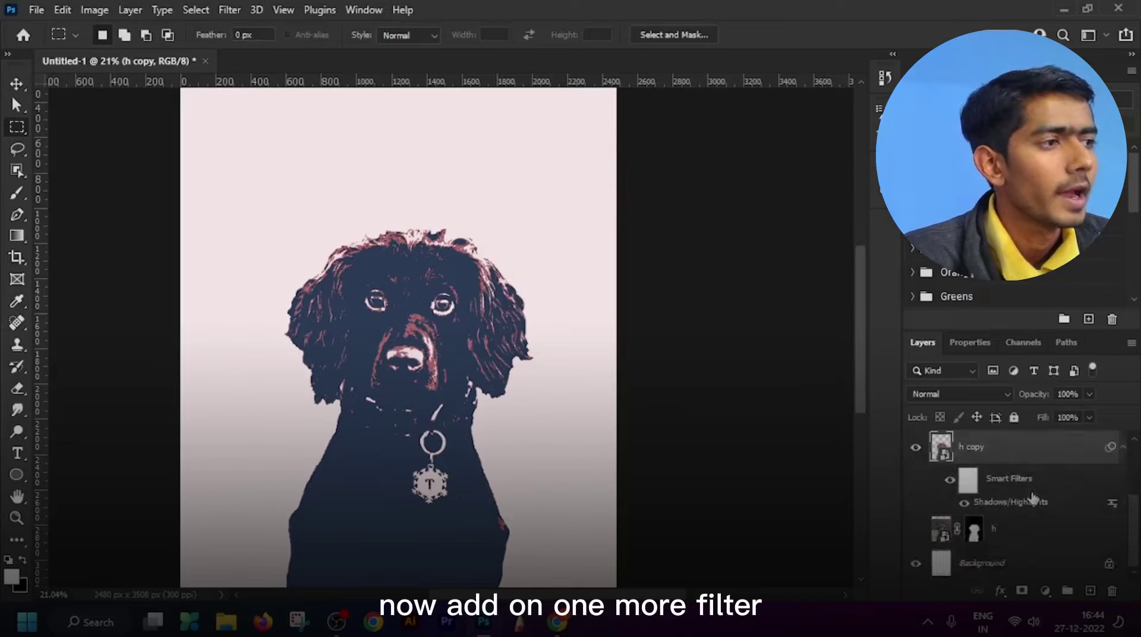
{"action": "scroll", "coordinate": [1031, 502], "scroll_direction": "down", "scroll_amount": 2}
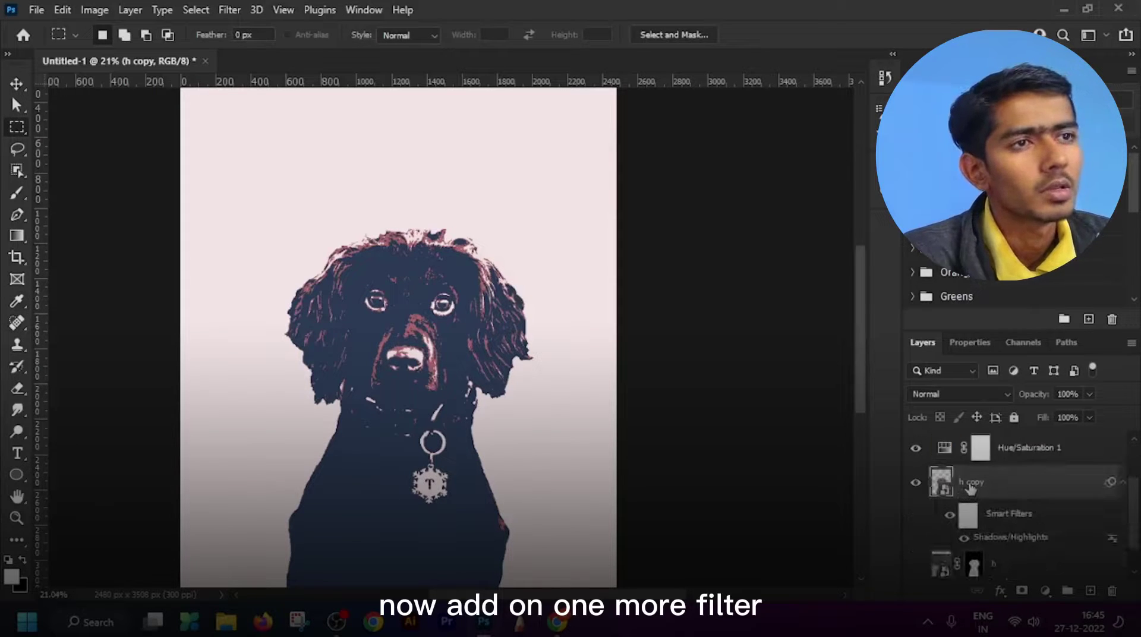
- Apply Filter > Stylize > Oil Paint with Stylization, Cleanliness, Scale and Bristle Detail at 10
{"action": "left_click", "coordinate": [229, 9]}
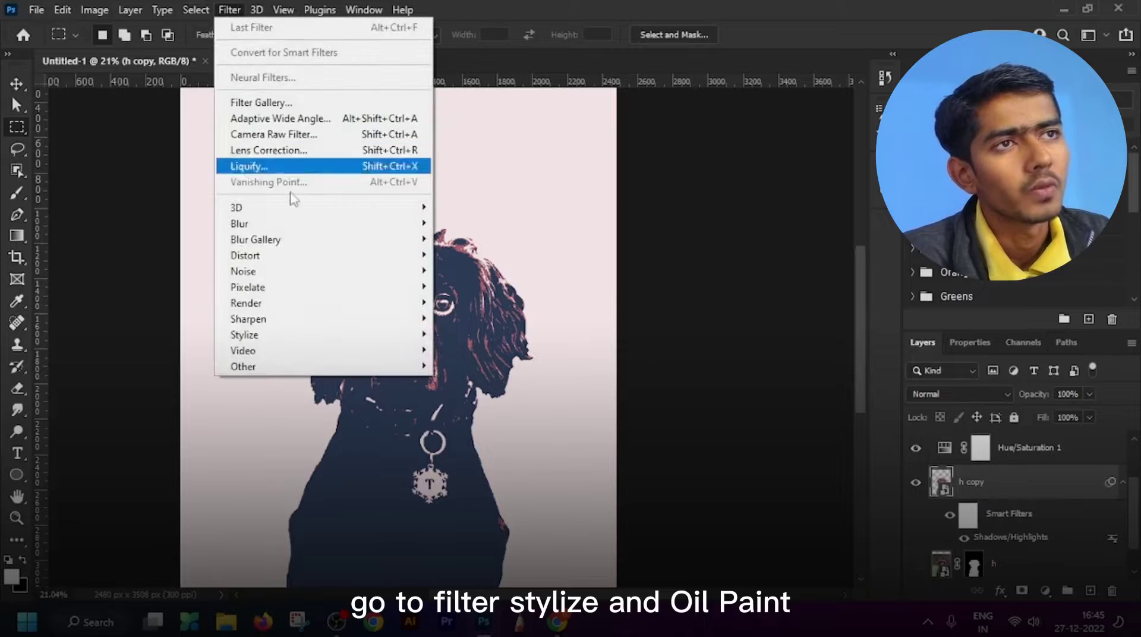
{"action": "mouse_move", "coordinate": [253, 340]}
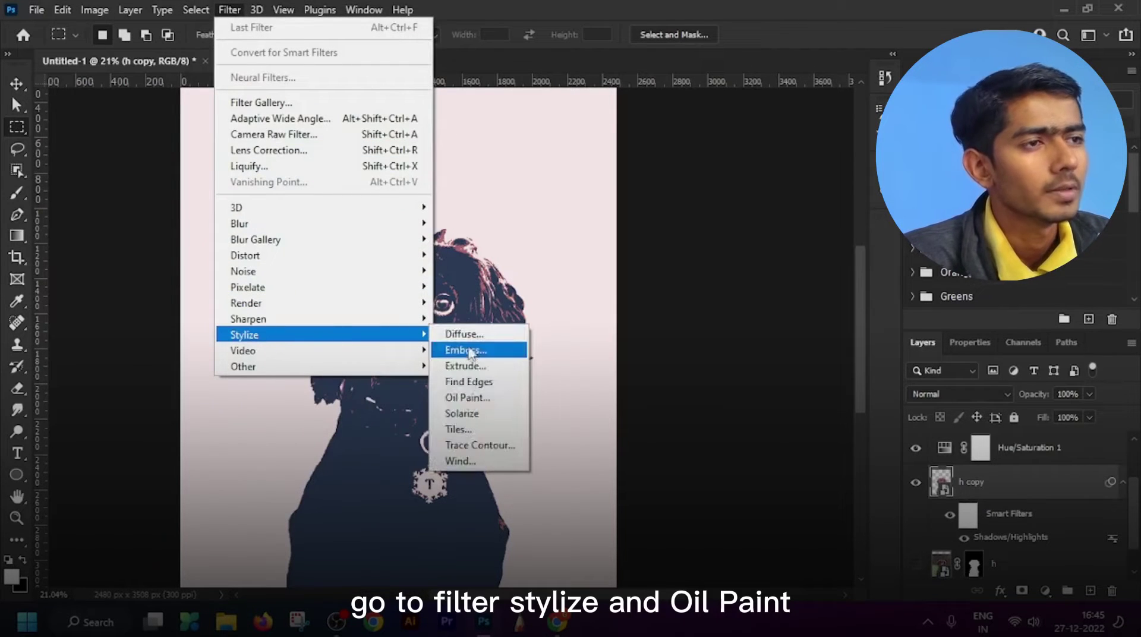
{"action": "left_click", "coordinate": [473, 396]}
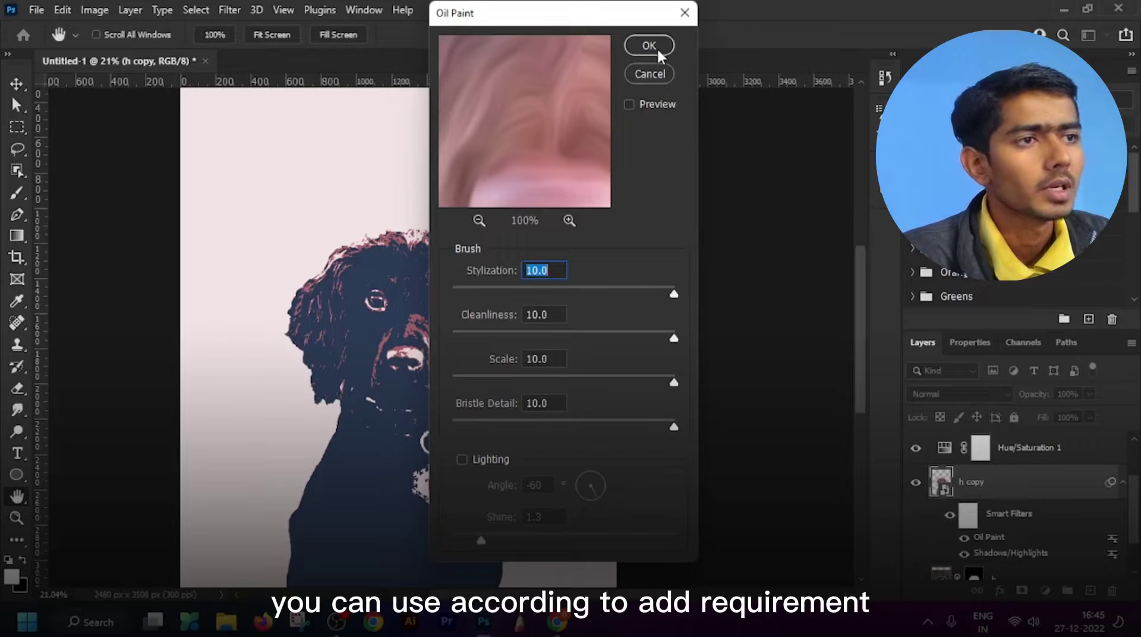
{"action": "left_click", "coordinate": [658, 46]}
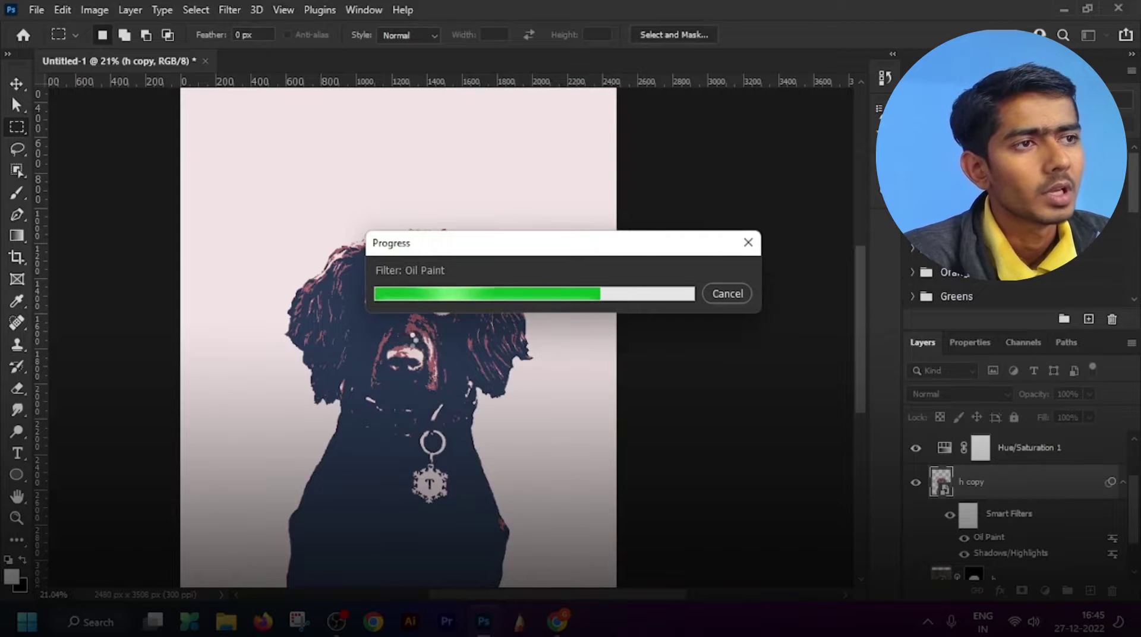
{"action": "scroll", "coordinate": [453, 240], "scroll_direction": "up", "scroll_amount": 10}
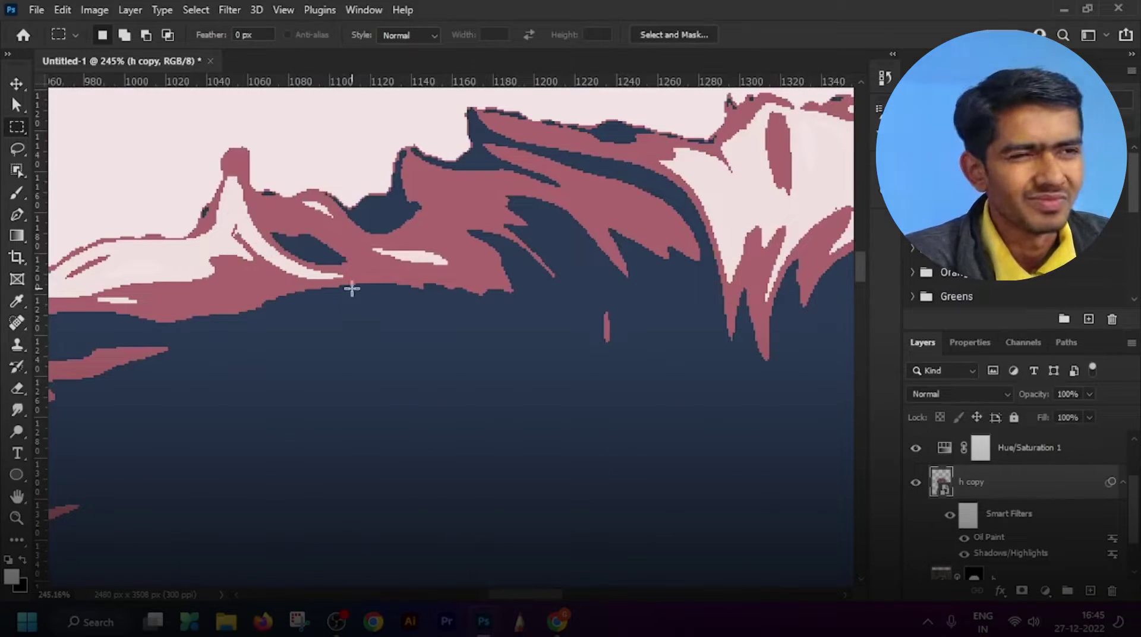
{"action": "scroll", "coordinate": [406, 252], "scroll_direction": "down", "scroll_amount": 5}
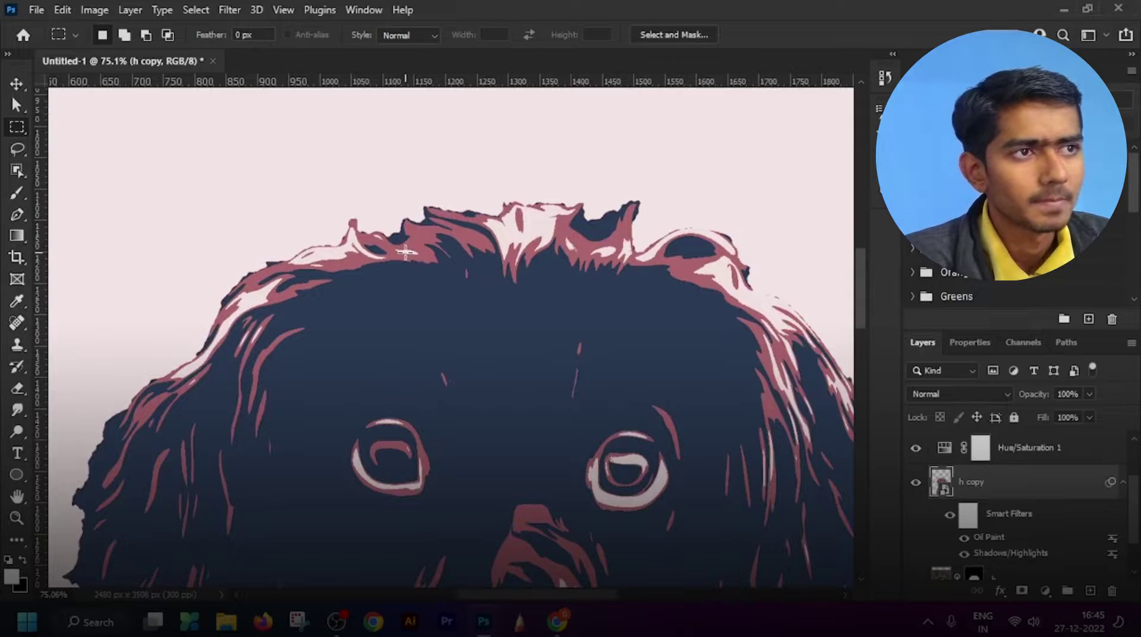
{"action": "scroll", "coordinate": [406, 252], "scroll_direction": "down", "scroll_amount": 1}
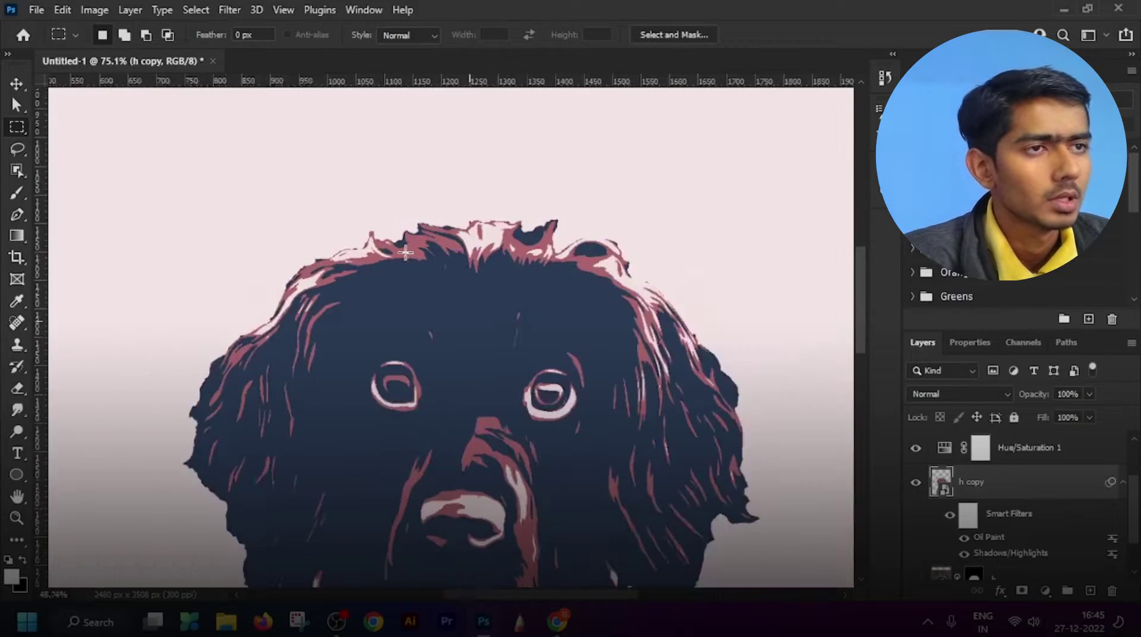
{"action": "scroll", "coordinate": [406, 252], "scroll_direction": "up", "scroll_amount": 3}
{"action": "scroll", "coordinate": [404, 254], "scroll_direction": "down", "scroll_amount": 2}
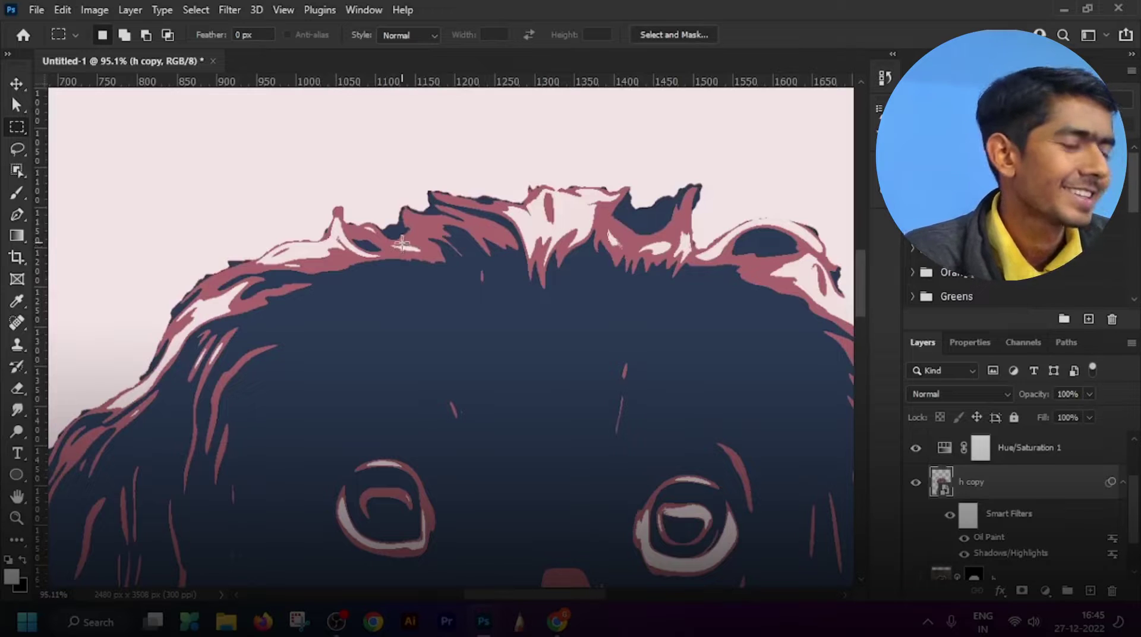
{"action": "scroll", "coordinate": [426, 292], "scroll_direction": "down", "scroll_amount": 2}
{"action": "scroll", "coordinate": [703, 463], "scroll_direction": "down", "scroll_amount": 3}
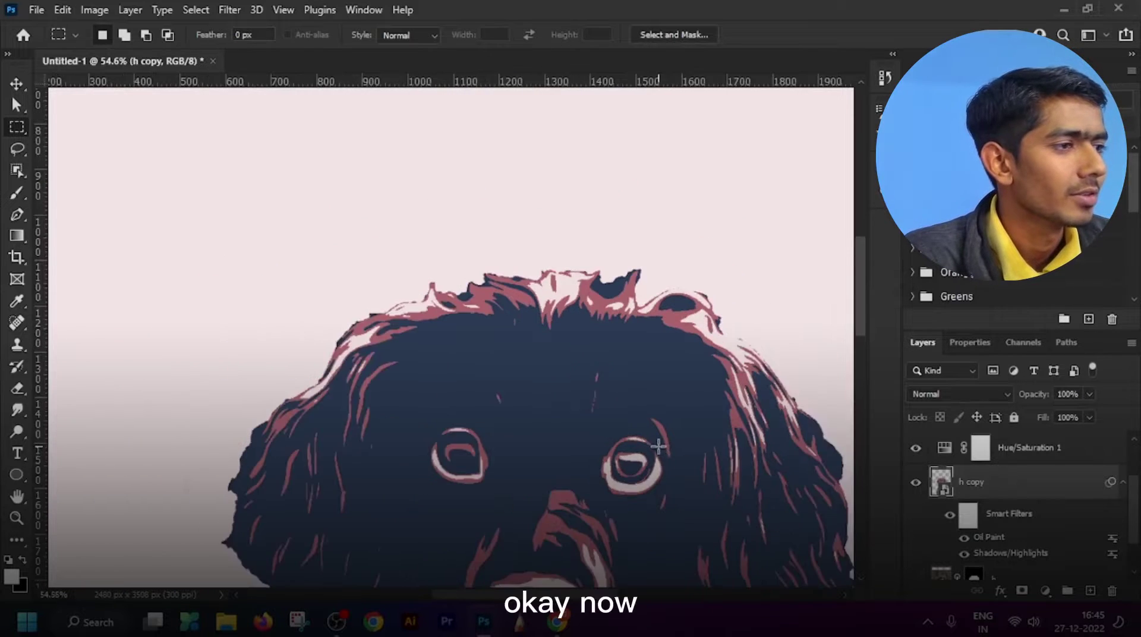
{"action": "scroll", "coordinate": [511, 439], "scroll_direction": "up", "scroll_amount": 3}
{"action": "scroll", "coordinate": [1016, 498], "scroll_direction": "down", "scroll_amount": 1}
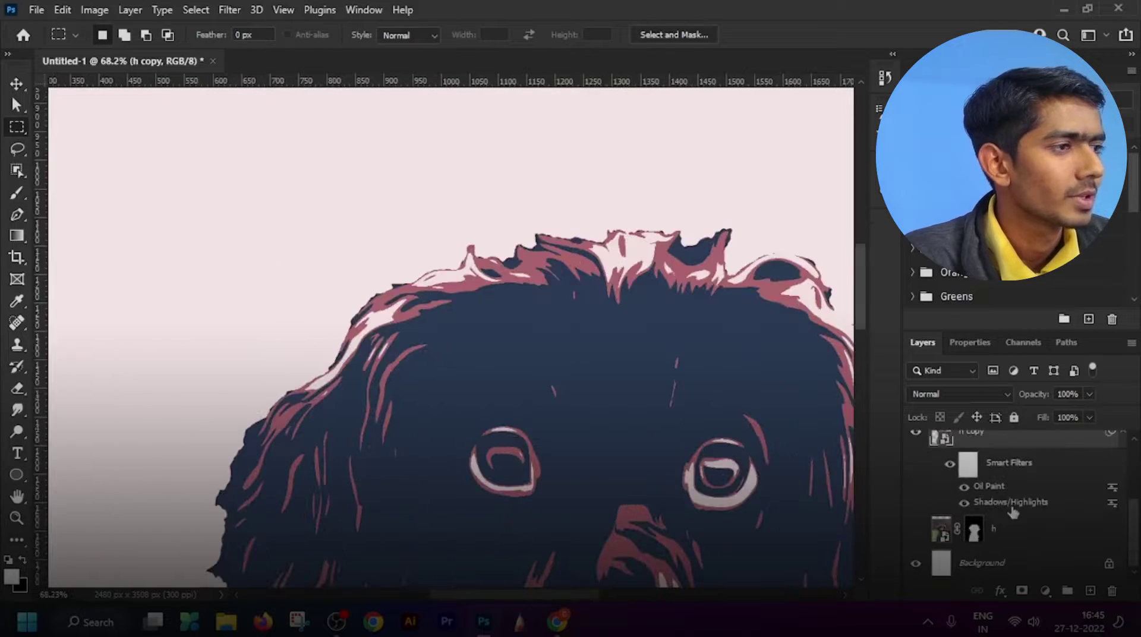
{"action": "scroll", "coordinate": [1026, 507], "scroll_direction": "up", "scroll_amount": 3}
- Lighten the Color Fill 1 colour from dark brown toward a tan and view the whole dog
{"action": "double_click", "coordinate": [941, 479]}
{"action": "left_click_drag", "start_coordinate": [876, 194], "coordinate": [412, 113]}
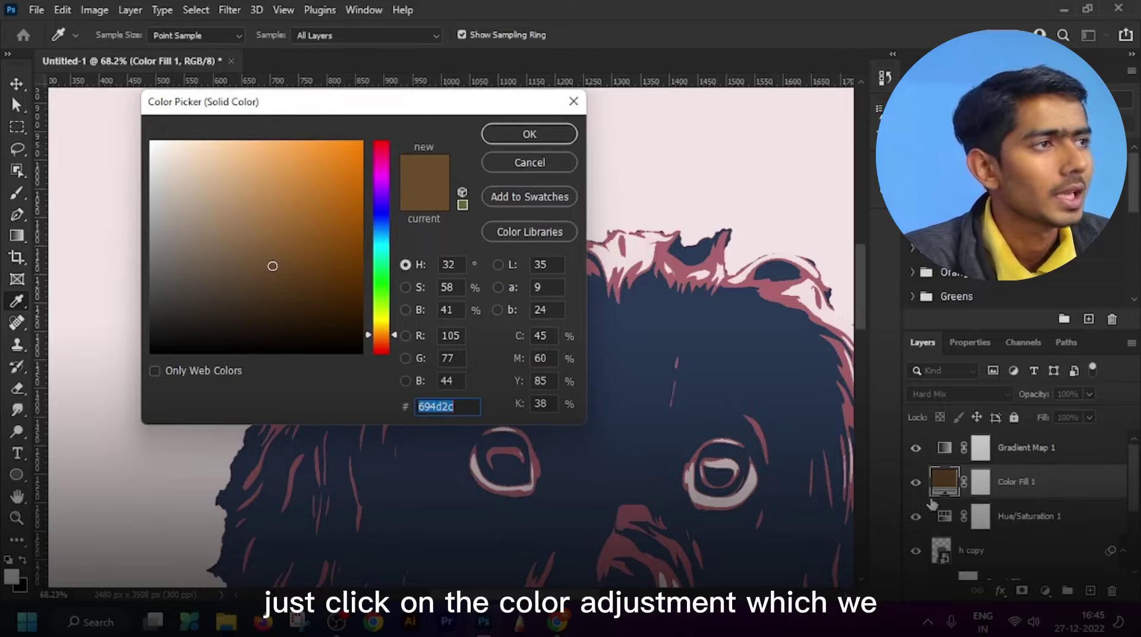
{"action": "left_click_drag", "start_coordinate": [438, 110], "coordinate": [960, 102]}
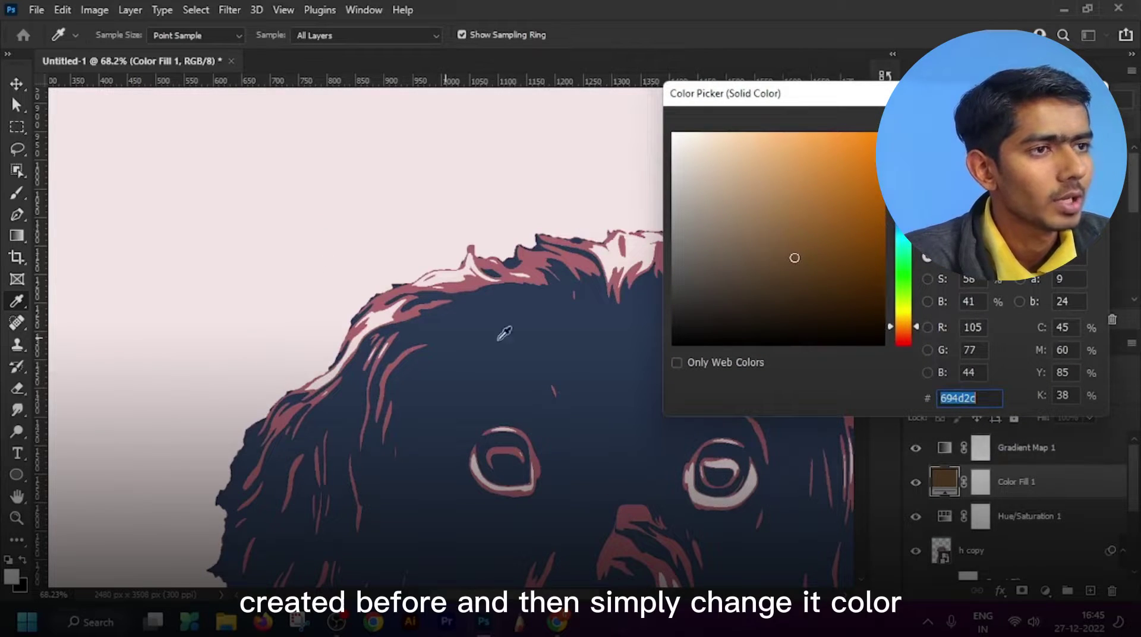
{"action": "mouse_move", "coordinate": [795, 260]}
{"action": "left_mouse_down"}
{"action": "mouse_move", "coordinate": [772, 250]}
{"action": "mouse_move", "coordinate": [776, 209]}
{"action": "mouse_move", "coordinate": [786, 226]}
{"action": "left_mouse_up"}
{"action": "key", "text": "Return"}
{"action": "key", "text": "m"}
{"action": "scroll", "coordinate": [446, 477], "scroll_direction": "down", "scroll_amount": 5}
{"action": "left_click_drag", "start_coordinate": [444, 476], "coordinate": [414, 314]}
- Nudge Color Fill 1 slightly darker to #886842 and review the rosy-red result
{"action": "double_click", "coordinate": [940, 485]}
{"action": "mouse_move", "coordinate": [785, 224]}
{"action": "left_mouse_down"}
{"action": "mouse_move", "coordinate": [785, 263]}
{"action": "mouse_move", "coordinate": [772, 237]}
{"action": "mouse_move", "coordinate": [780, 223]}
{"action": "left_mouse_up"}
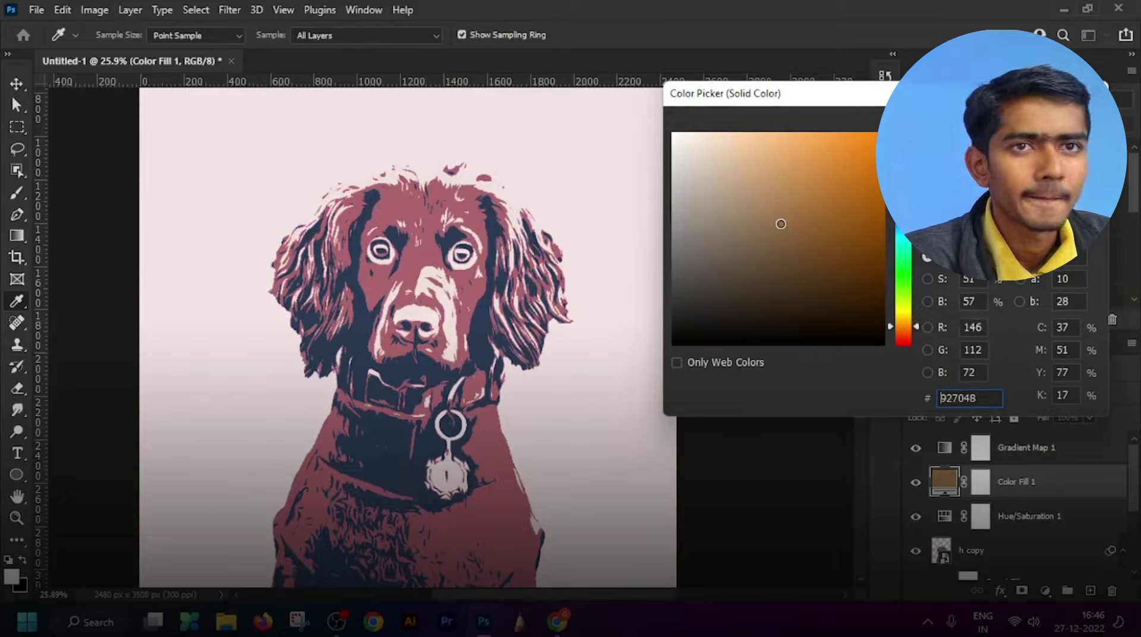
{"action": "mouse_move", "coordinate": [781, 224]}
{"action": "left_mouse_down"}
{"action": "mouse_move", "coordinate": [782, 237]}
{"action": "mouse_move", "coordinate": [761, 242]}
{"action": "mouse_move", "coordinate": [797, 233]}
{"action": "mouse_move", "coordinate": [795, 188]}
{"action": "mouse_move", "coordinate": [782, 232]}
{"action": "left_mouse_up"}
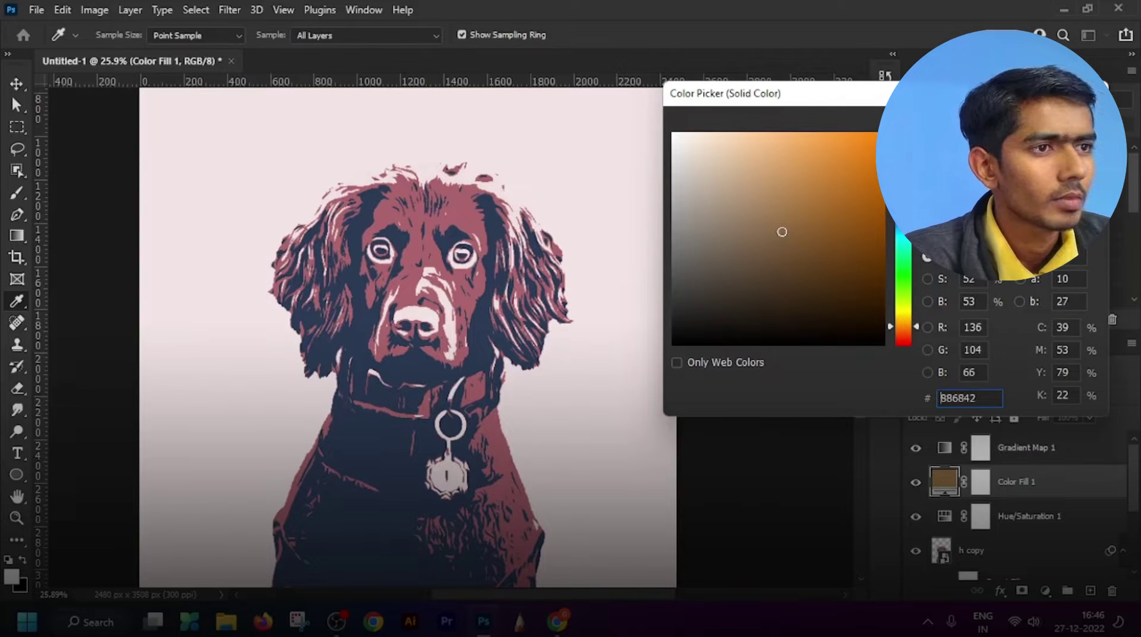
{"action": "key", "text": "m"}
{"action": "key", "text": "Return"}
{"action": "scroll", "coordinate": [415, 337], "scroll_direction": "down", "scroll_amount": 3}
{"action": "scroll", "coordinate": [415, 337], "scroll_direction": "up", "scroll_amount": 4}
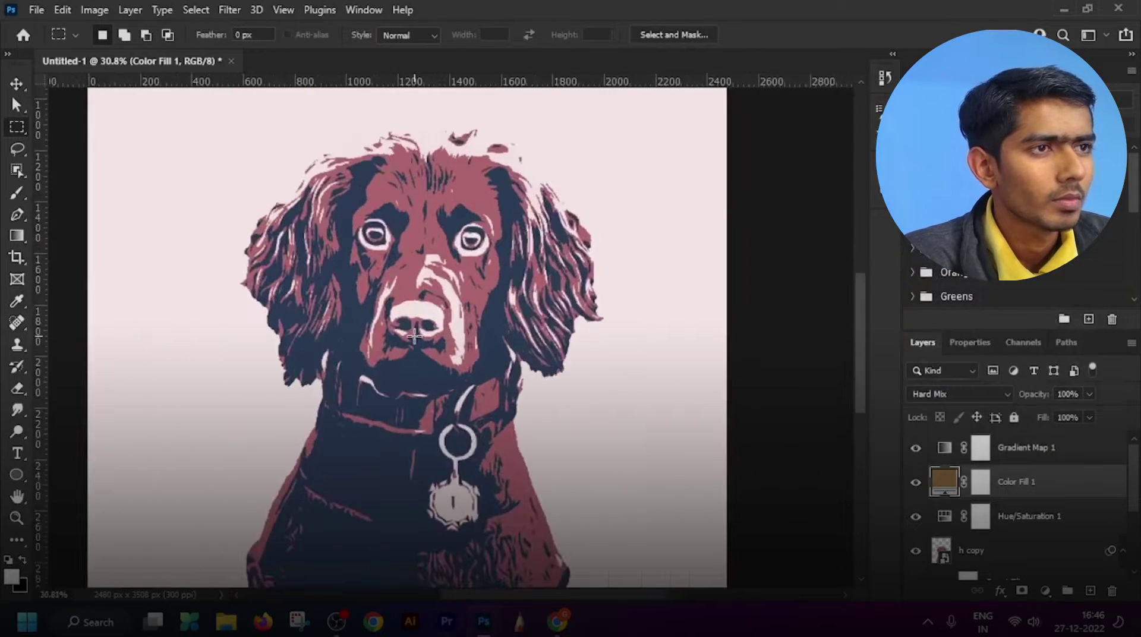
{"action": "scroll", "coordinate": [415, 337], "scroll_direction": "up", "scroll_amount": 2}
{"action": "scroll", "coordinate": [411, 342], "scroll_direction": "down", "scroll_amount": 4}
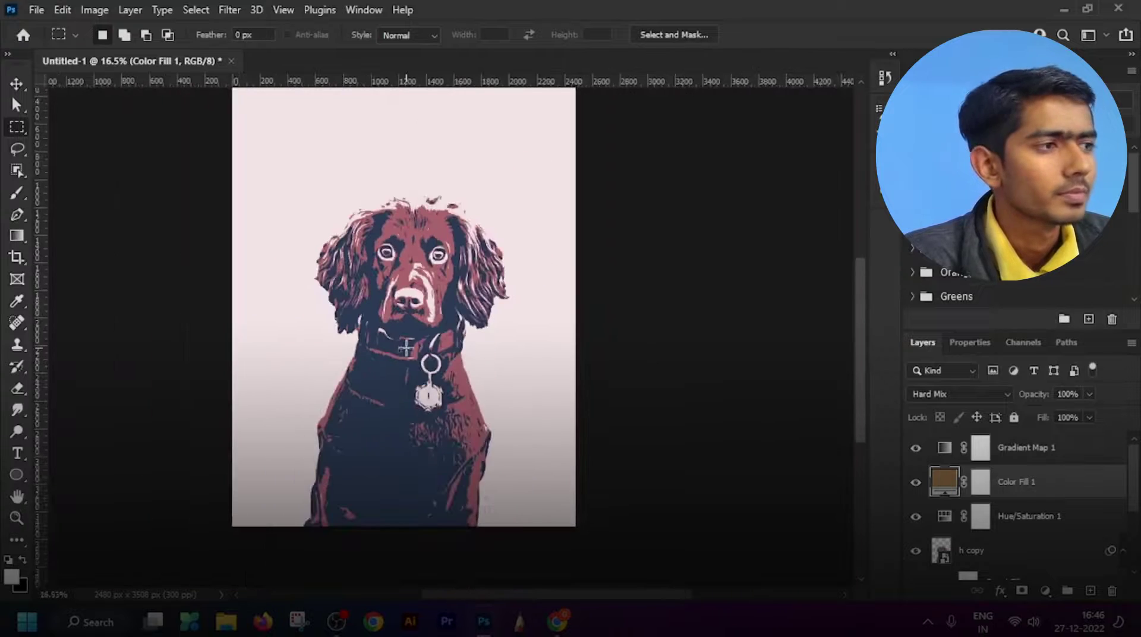
{"action": "scroll", "coordinate": [406, 344], "scroll_direction": "up", "scroll_amount": 2}
{"action": "scroll", "coordinate": [408, 336], "scroll_direction": "down", "scroll_amount": 2}
{"action": "scroll", "coordinate": [408, 327], "scroll_direction": "up", "scroll_amount": 2}
{"action": "scroll", "coordinate": [404, 230], "scroll_direction": "down", "scroll_amount": 2}
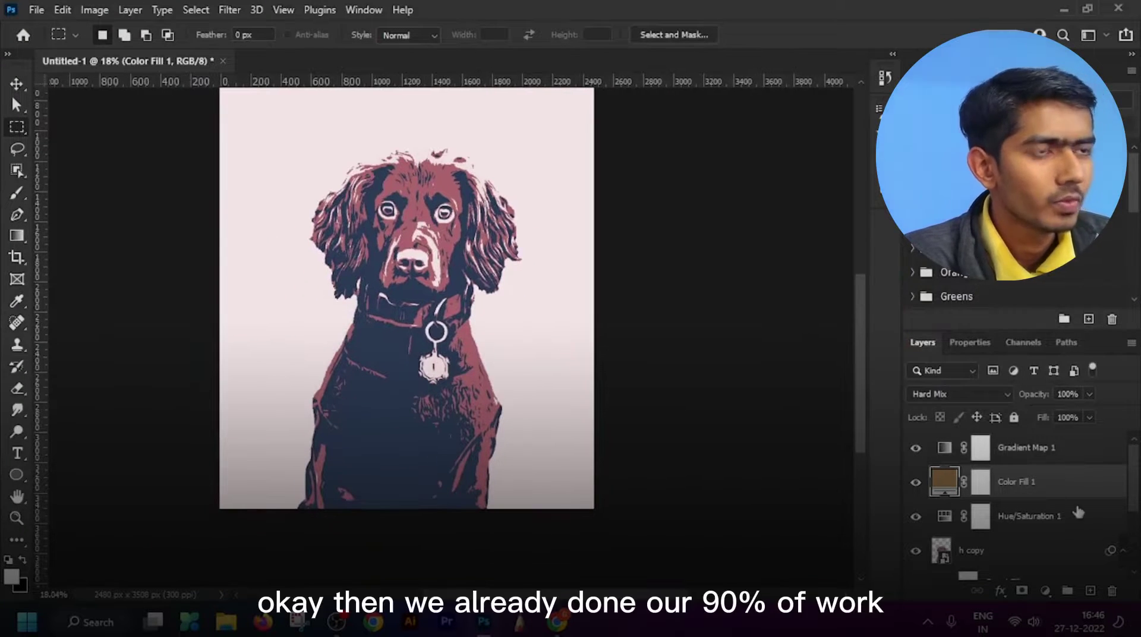
{"action": "scroll", "coordinate": [1078, 513], "scroll_direction": "down", "scroll_amount": 3}
- Add a Solid Color fill above layer h using the dog's sampled navy #2b3a55
{"action": "left_click", "coordinate": [1004, 534]}
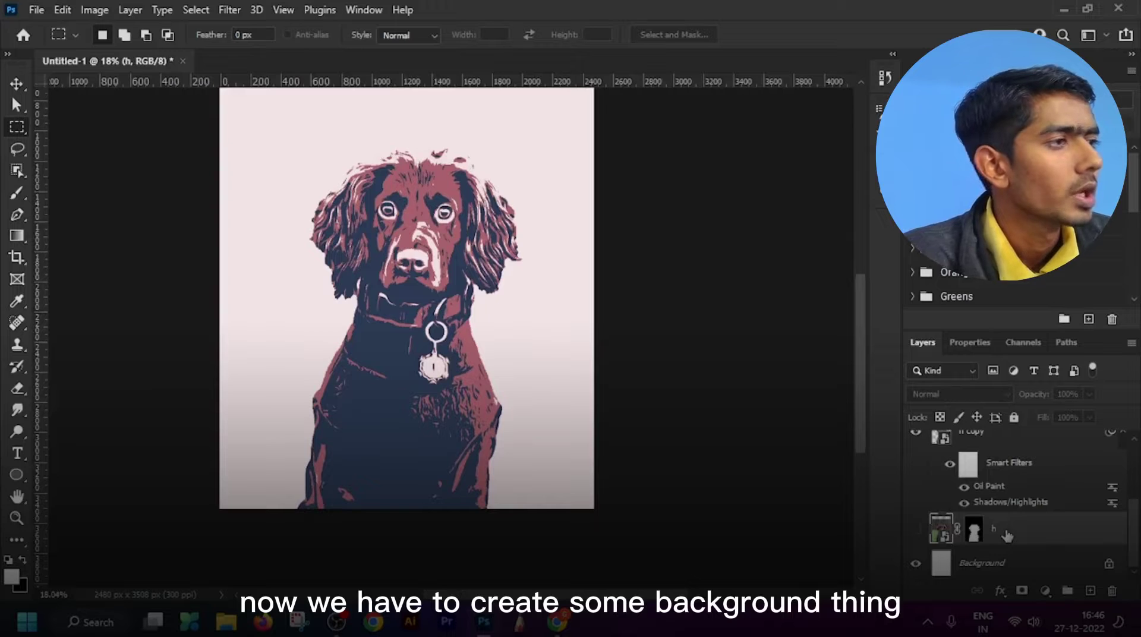
{"action": "left_click", "coordinate": [1045, 590]}
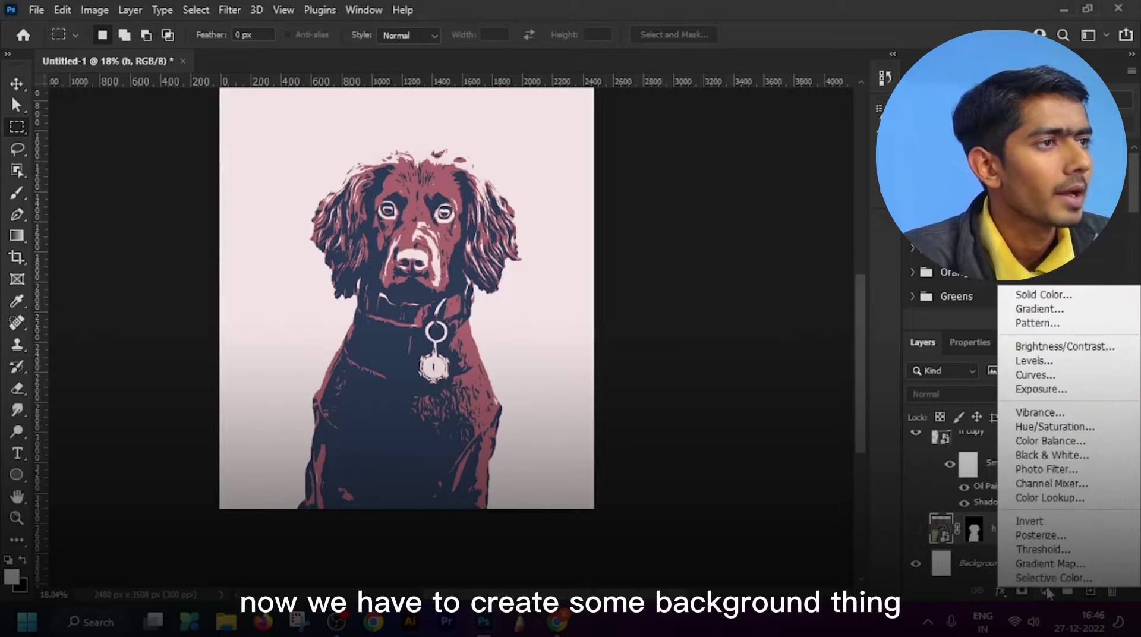
{"action": "left_click", "coordinate": [1107, 295]}
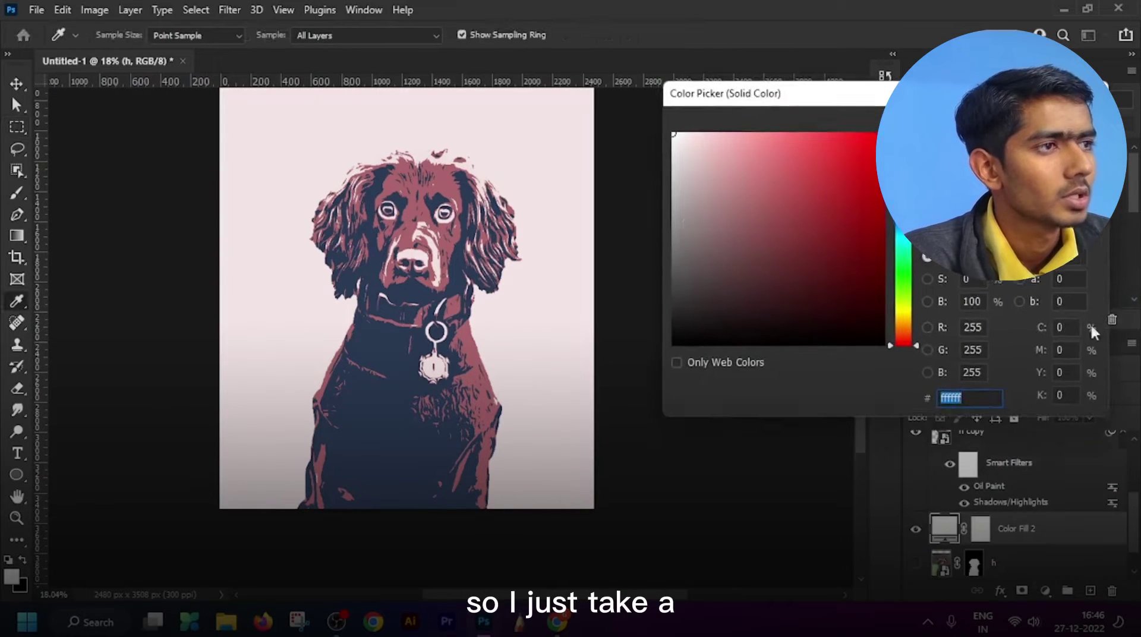
{"action": "left_click", "coordinate": [407, 393]}
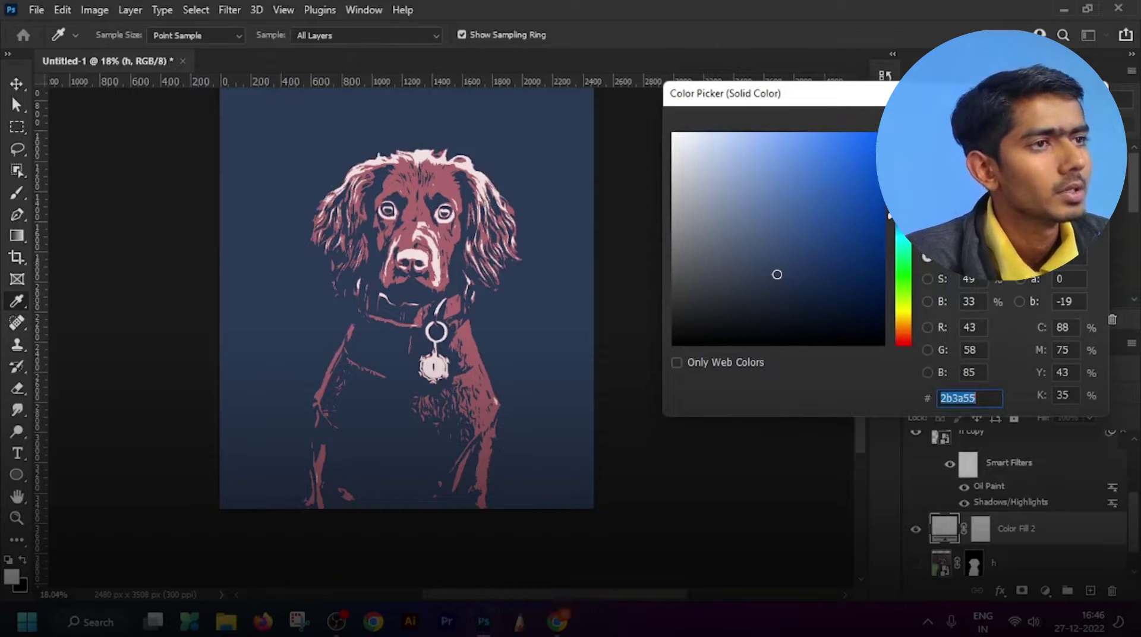
{"action": "key", "text": "Return"}
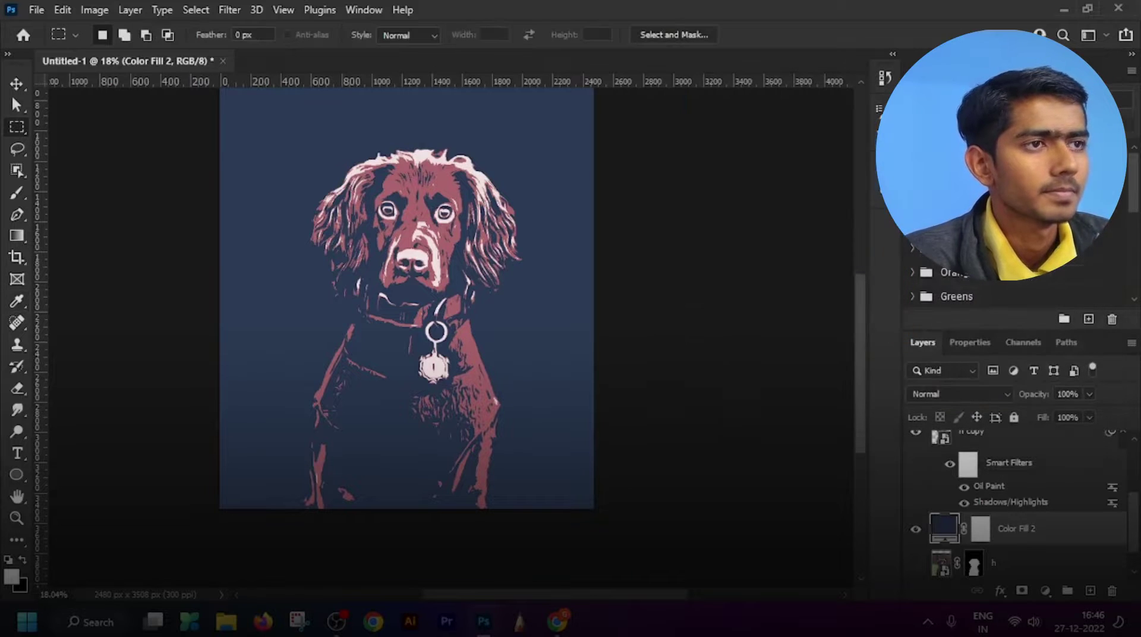
{"action": "scroll", "coordinate": [428, 300], "scroll_direction": "up", "scroll_amount": 3}
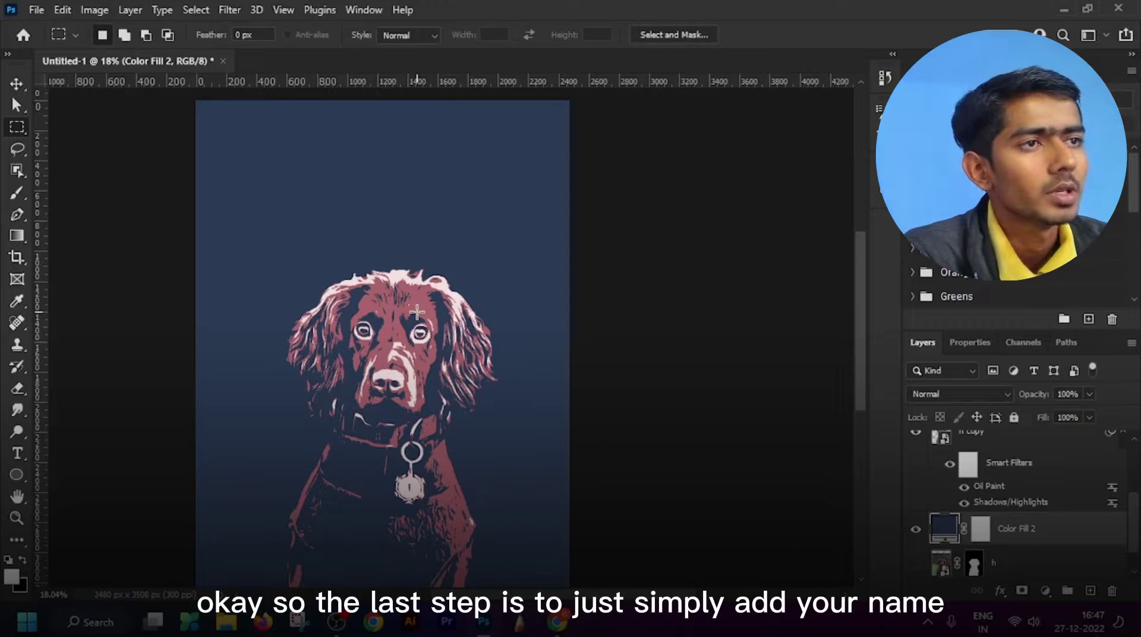
- Add a new empty layer above Gradient Map 1 at the top of the stack
{"action": "scroll", "coordinate": [336, 223], "scroll_direction": "down", "scroll_amount": 2}
{"action": "scroll", "coordinate": [408, 222], "scroll_direction": "up", "scroll_amount": 3}
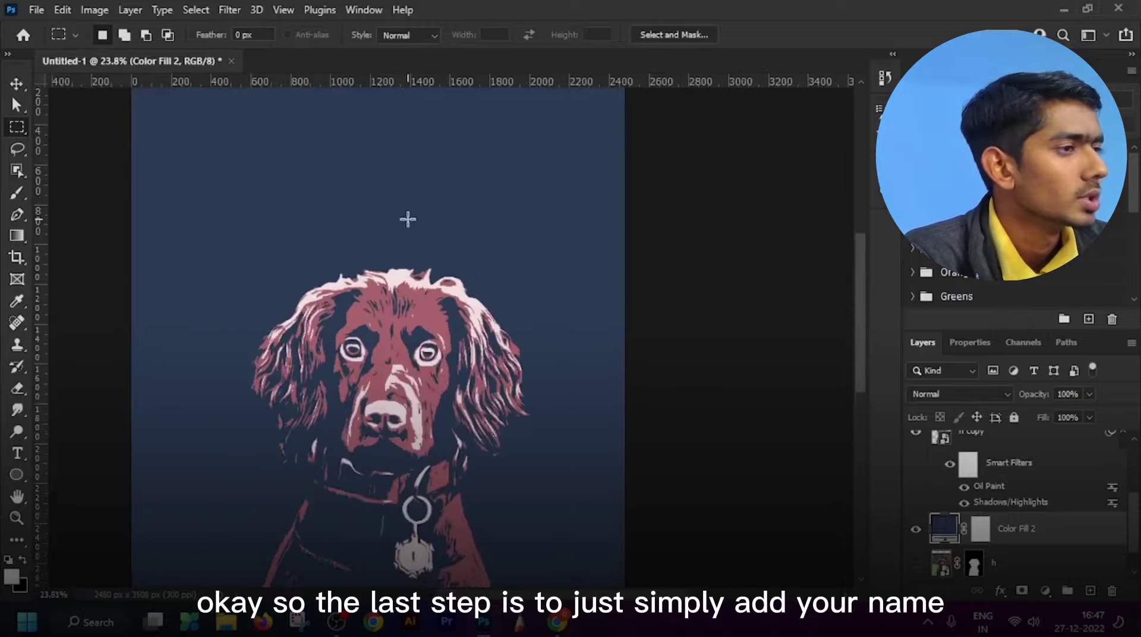
{"action": "scroll", "coordinate": [408, 222], "scroll_direction": "down", "scroll_amount": 2}
{"action": "scroll", "coordinate": [1019, 486], "scroll_direction": "up", "scroll_amount": 5}
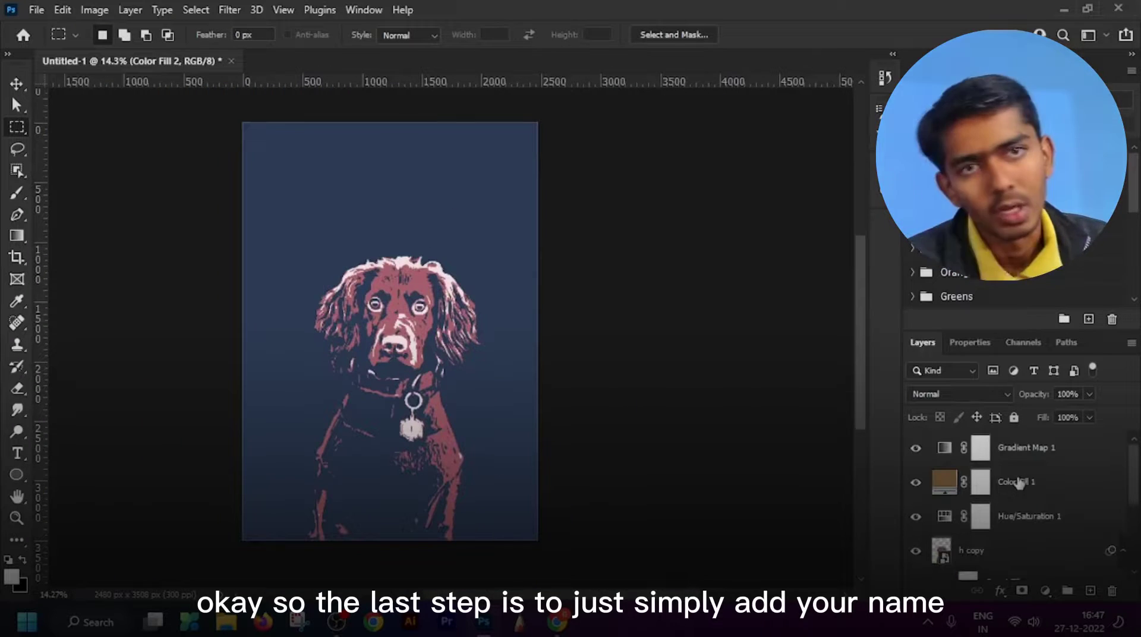
{"action": "left_click", "coordinate": [1061, 458]}
{"action": "left_click", "coordinate": [1091, 591]}
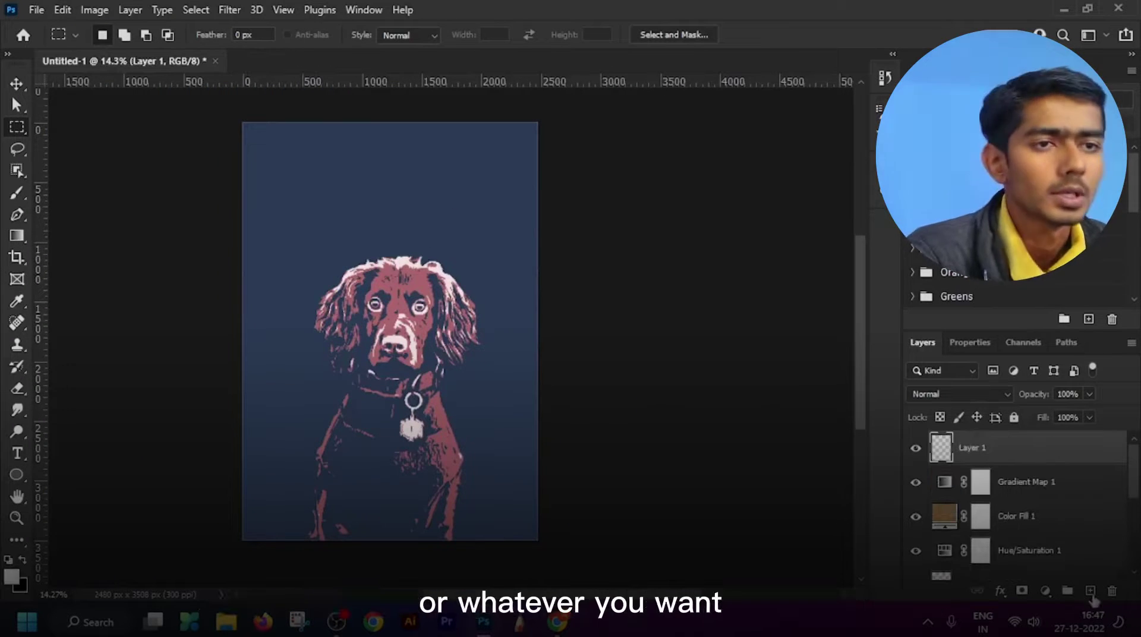
- Place a Beloved Christmas text box above the dog's head and begin typing 'Rocky'
{"action": "scroll", "coordinate": [369, 173], "scroll_direction": "up", "scroll_amount": 2}
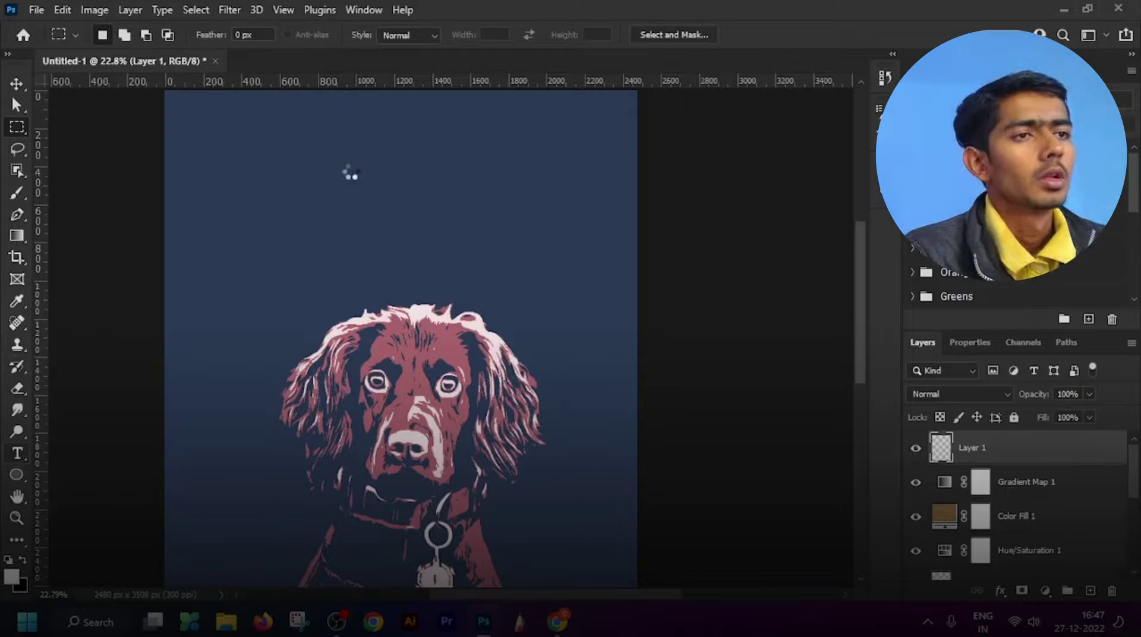
{"action": "key", "text": "t"}
{"action": "left_click", "coordinate": [350, 170]}
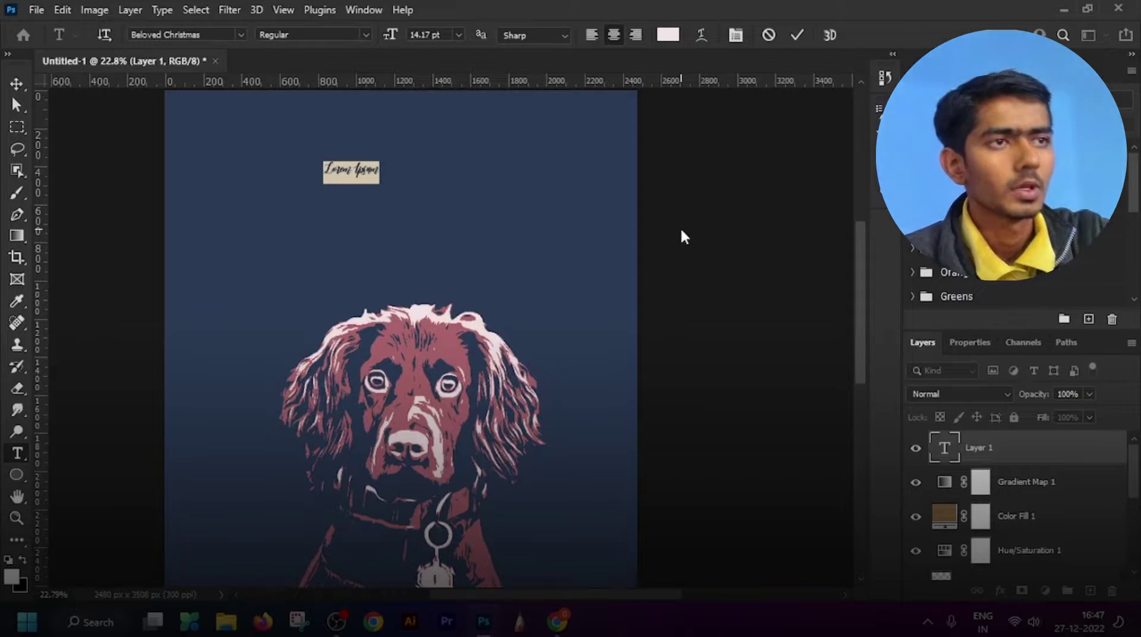
{"action": "type", "text": "Rocky"}
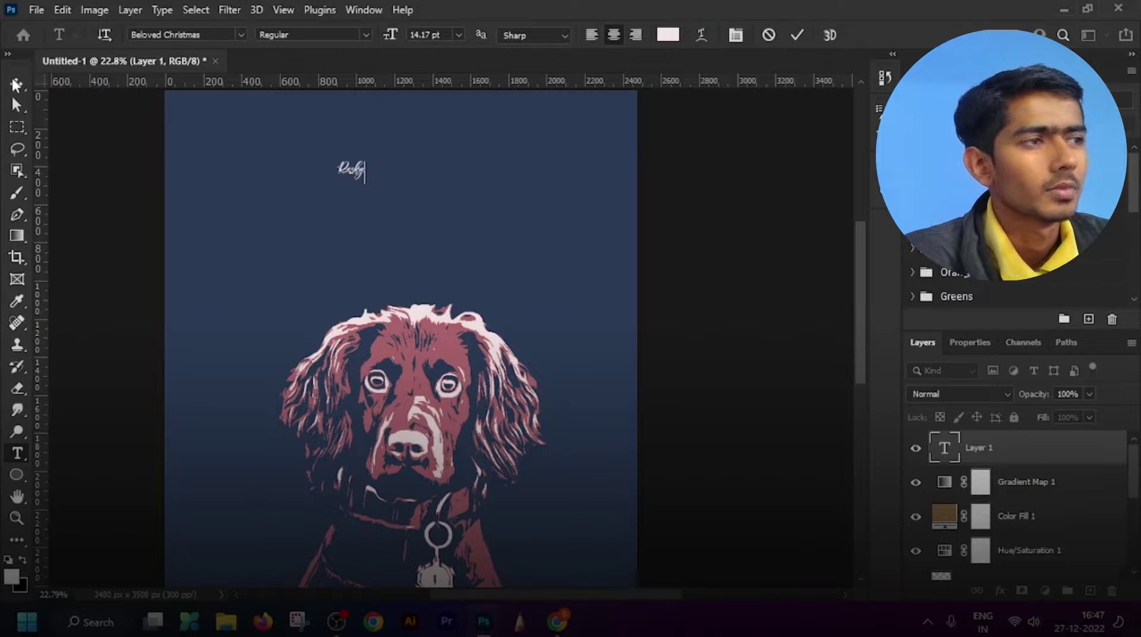
- Scale the Rocky title to 602.52%, centre it above the dog, and review the finished poster
{"action": "left_click", "coordinate": [17, 84]}
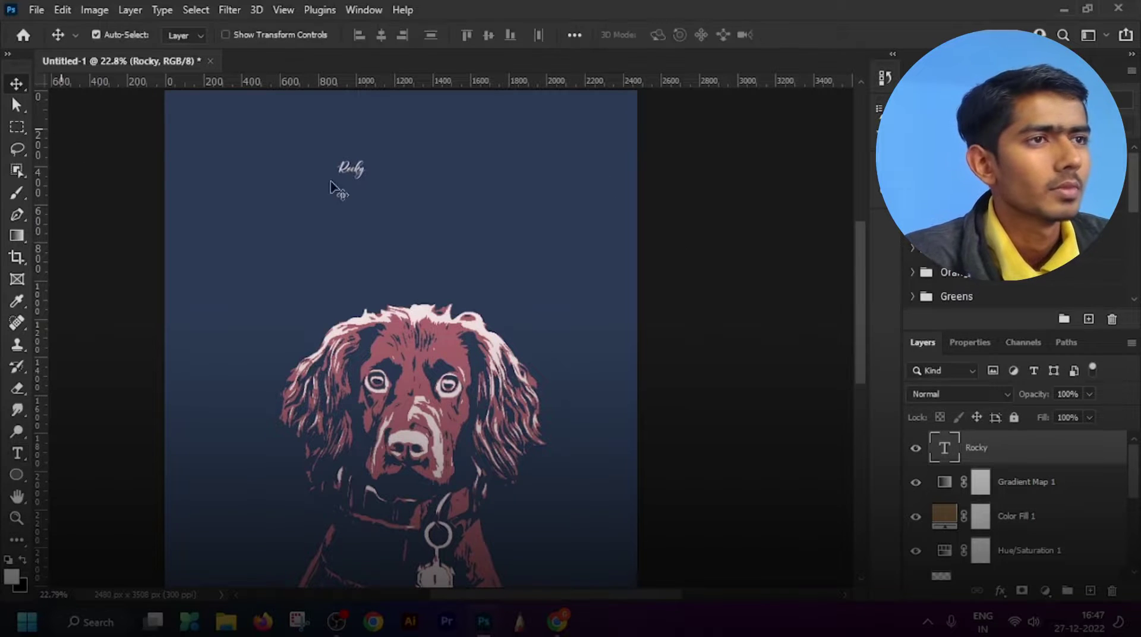
{"action": "key", "text": "ctrl+t"}
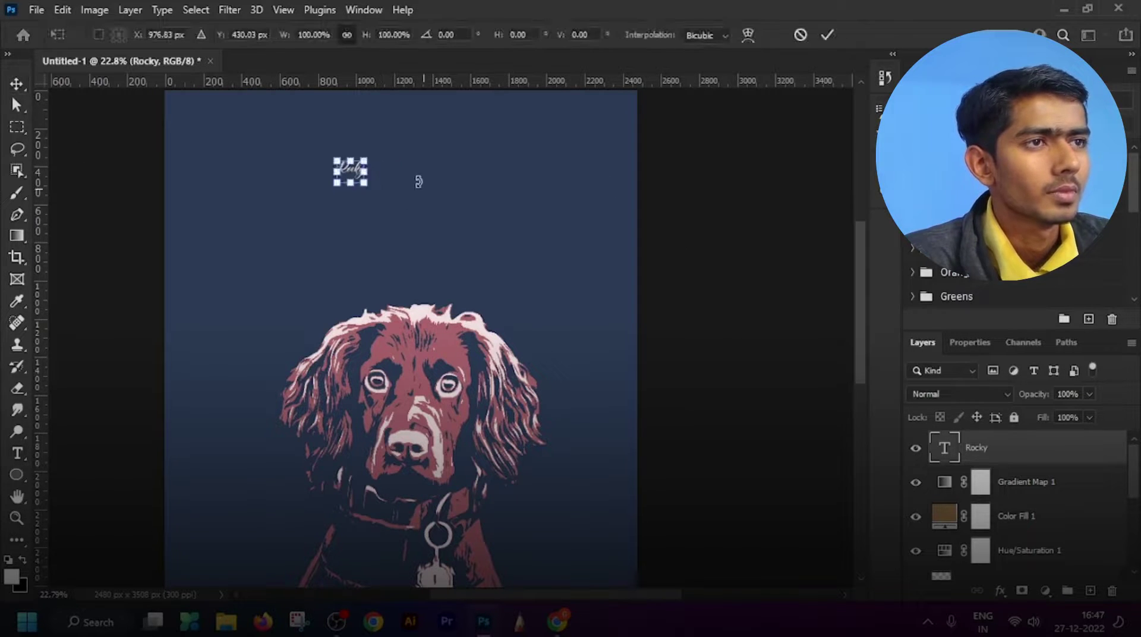
{"action": "left_click_drag", "start_coordinate": [368, 174], "coordinate": [510, 170]}
{"action": "left_click_drag", "start_coordinate": [429, 157], "coordinate": [409, 208]}
{"action": "scroll", "coordinate": [424, 209], "scroll_direction": "down", "scroll_amount": 2}
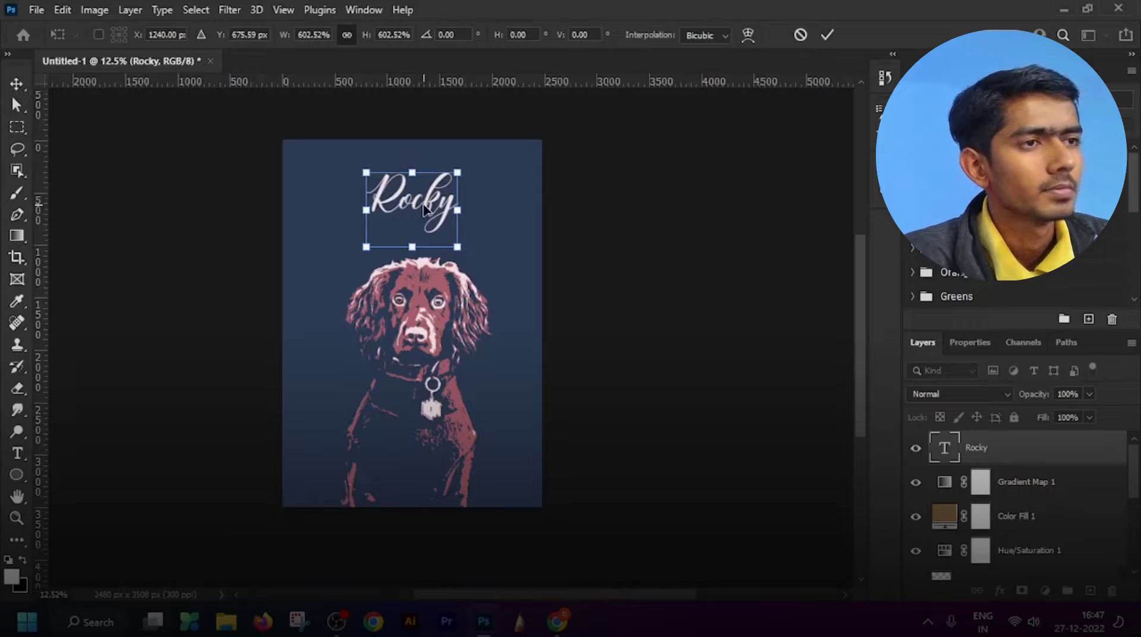
{"action": "left_click", "coordinate": [826, 34]}
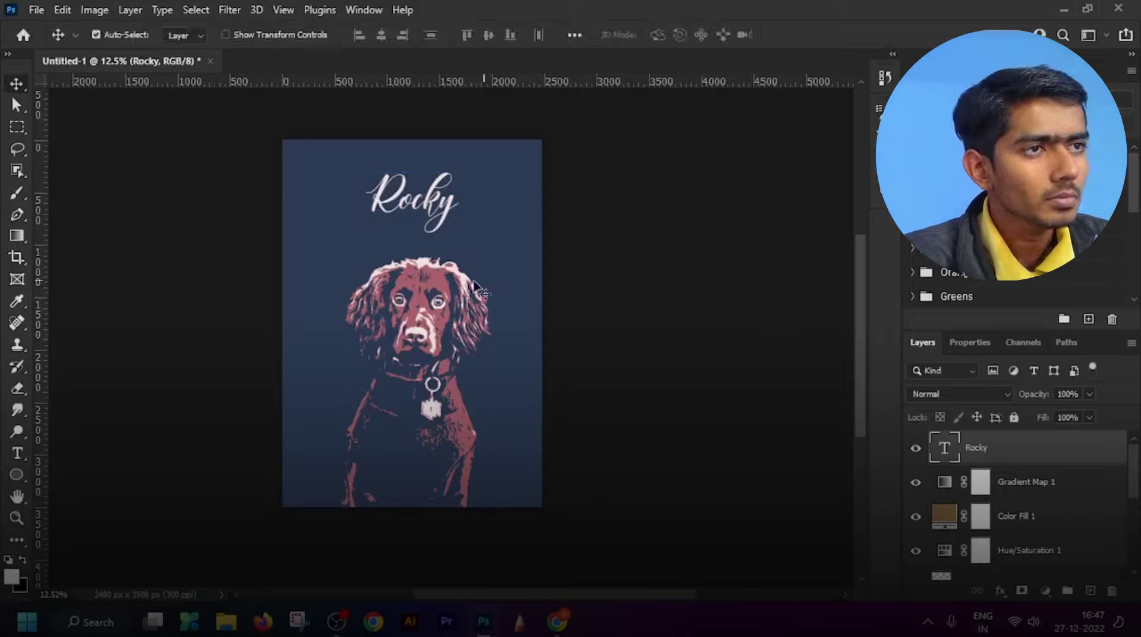
{"action": "scroll", "coordinate": [420, 251], "scroll_direction": "up", "scroll_amount": 2}
{"action": "scroll", "coordinate": [419, 251], "scroll_direction": "down", "scroll_amount": 2}
{"action": "scroll", "coordinate": [420, 251], "scroll_direction": "up", "scroll_amount": 4}
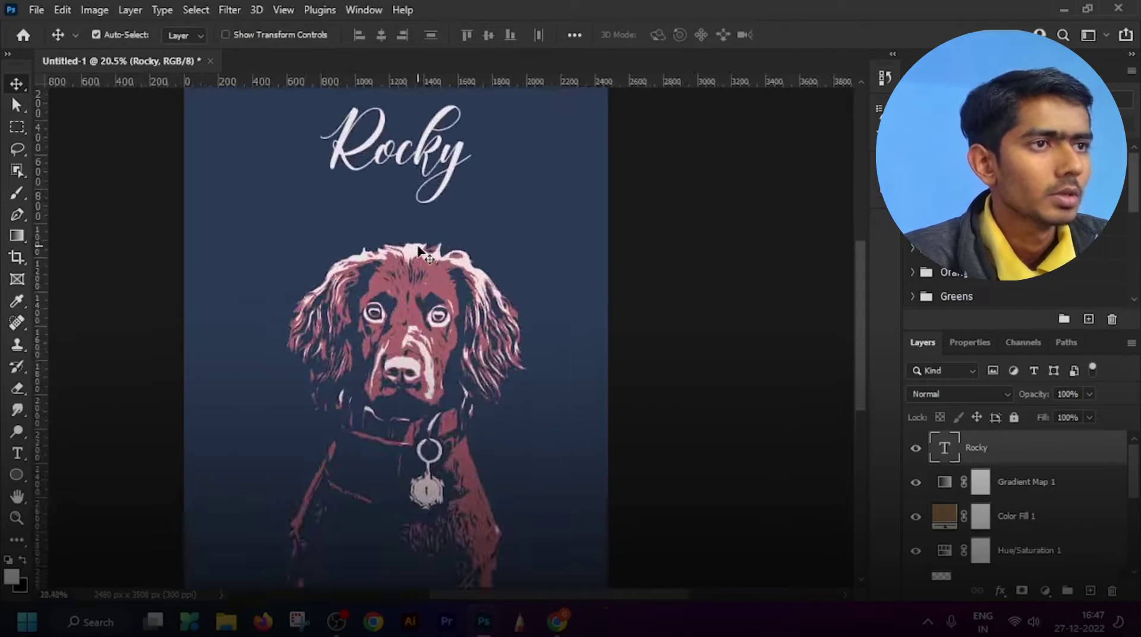
{"action": "left_click_drag", "start_coordinate": [427, 216], "coordinate": [411, 278]}
{"action": "scroll", "coordinate": [414, 286], "scroll_direction": "down", "scroll_amount": 2}
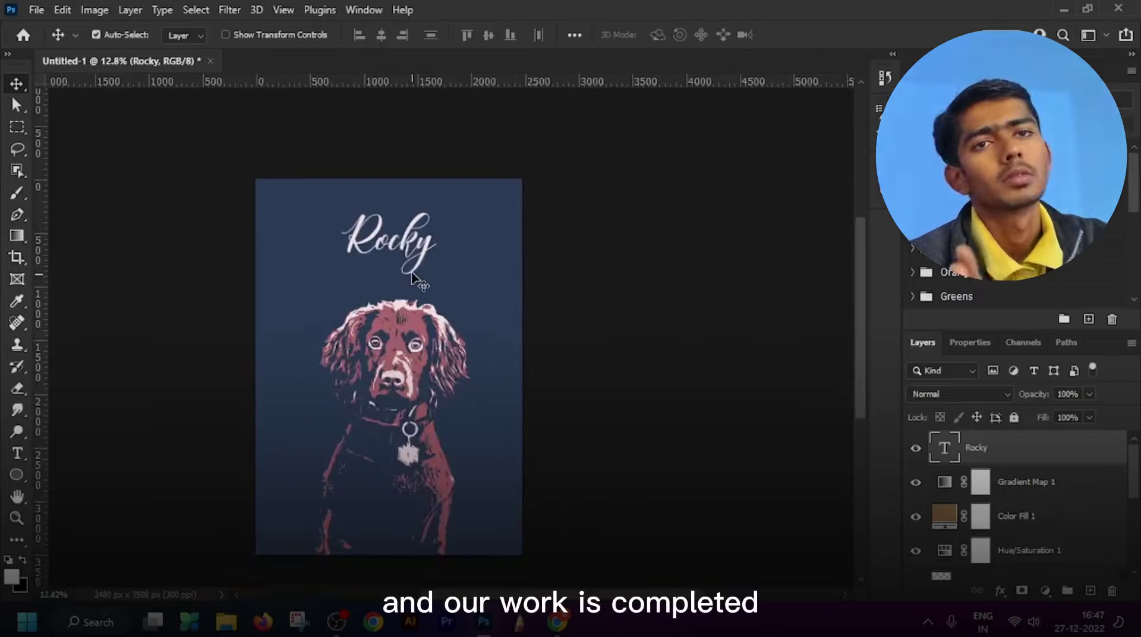
{"action": "scroll", "coordinate": [419, 279], "scroll_direction": "up", "scroll_amount": 2}
{"action": "left_click_drag", "start_coordinate": [407, 333], "coordinate": [426, 275]}
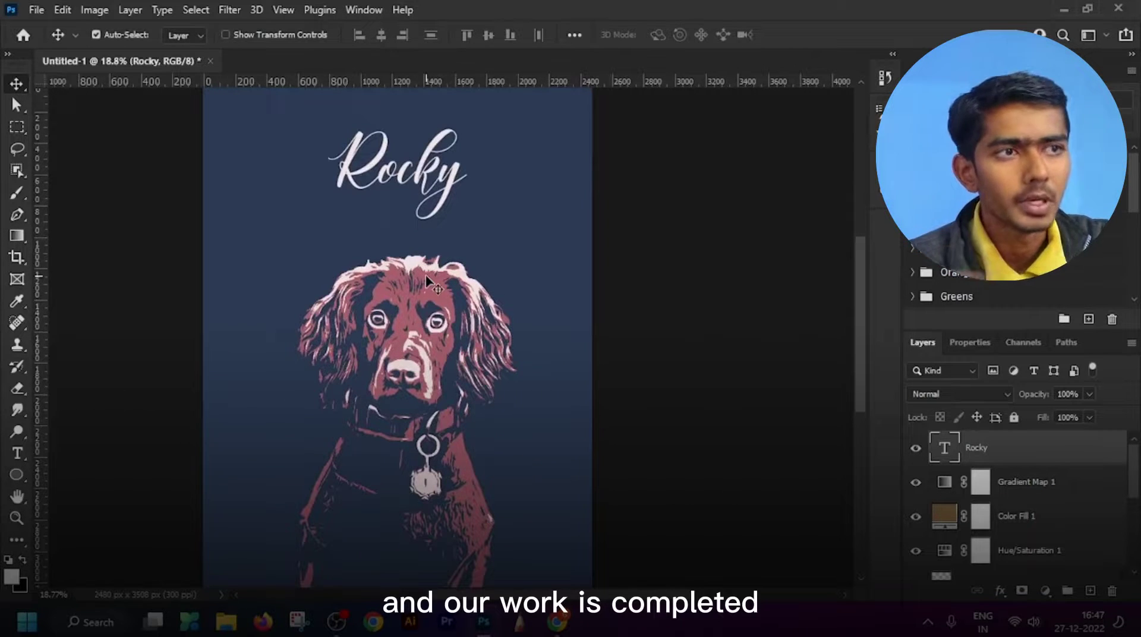